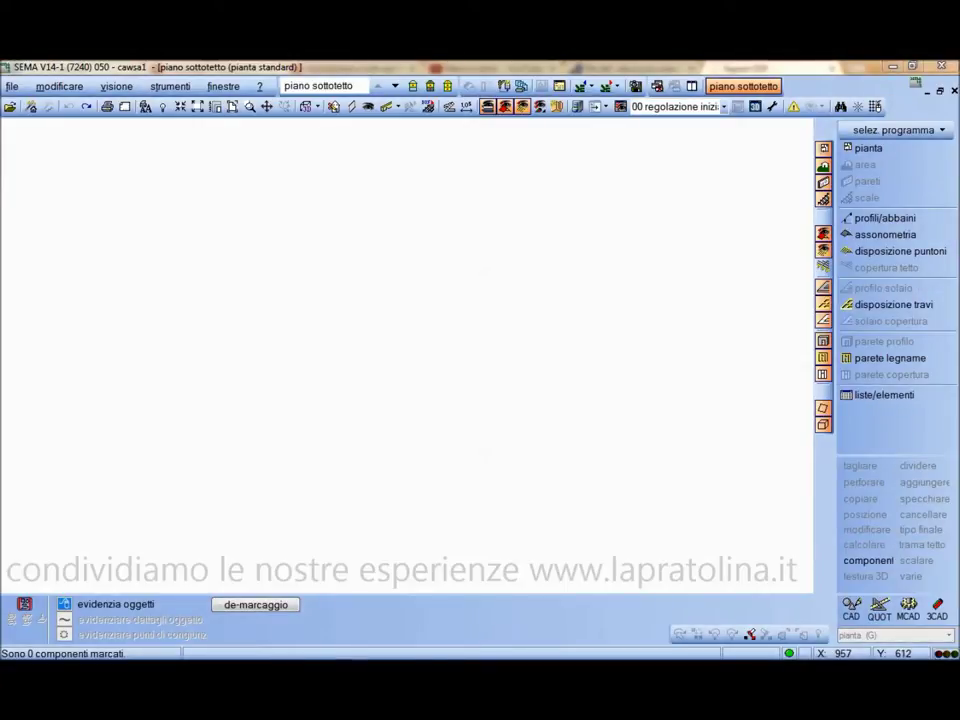
Switch the side panel to the CAD commands and open the drawing colour and line-width choices.
{"action": "left_click", "coordinate": [851, 608]}
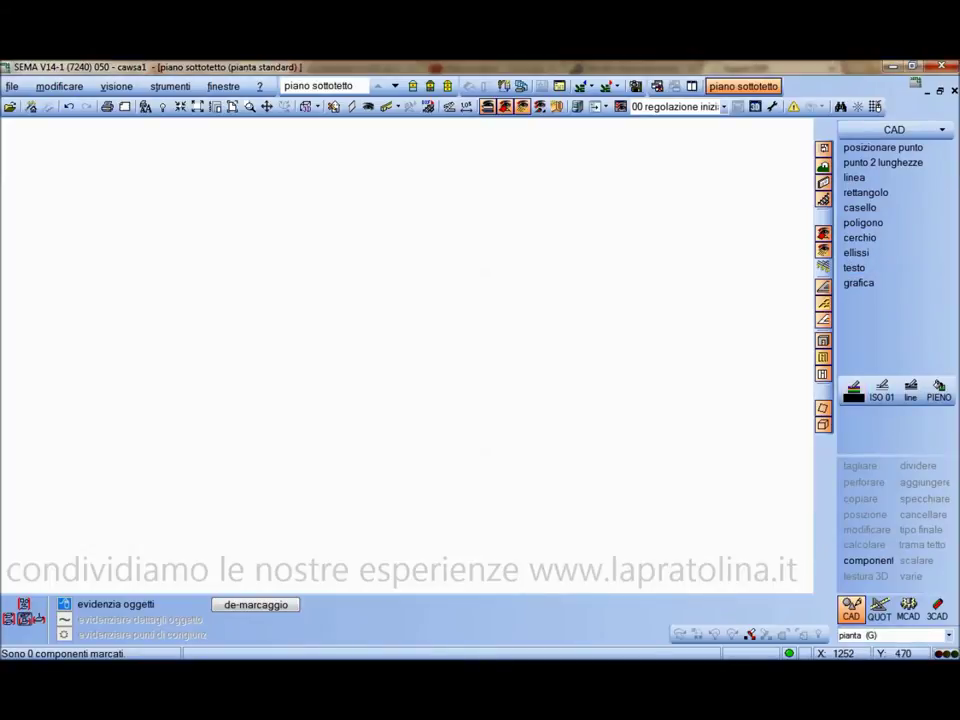
{"action": "left_click", "coordinate": [854, 390]}
{"action": "left_click", "coordinate": [101, 564]}
{"action": "left_click", "coordinate": [882, 388]}
{"action": "key", "text": "Return"}
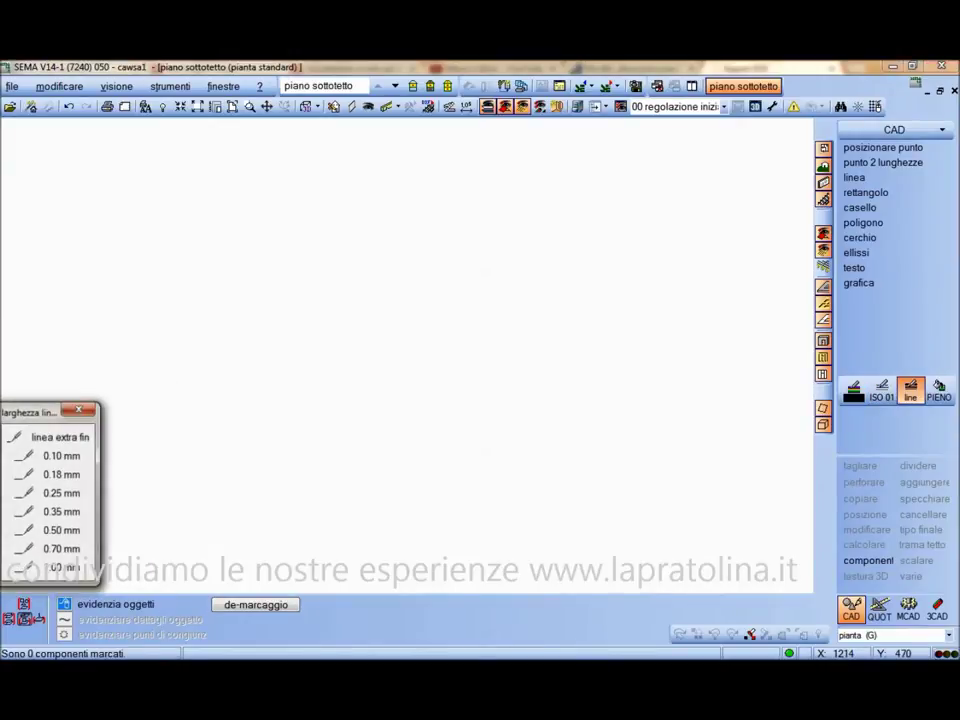
{"action": "key", "text": "Return"}
{"action": "left_click", "coordinate": [939, 390]}
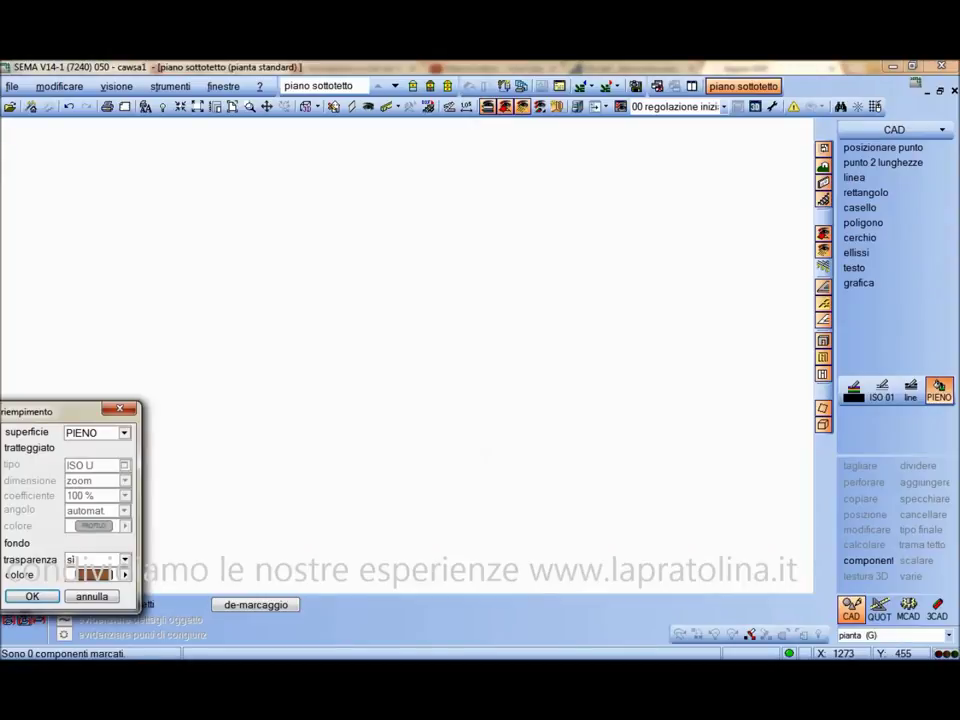
{"action": "key", "text": "Return"}
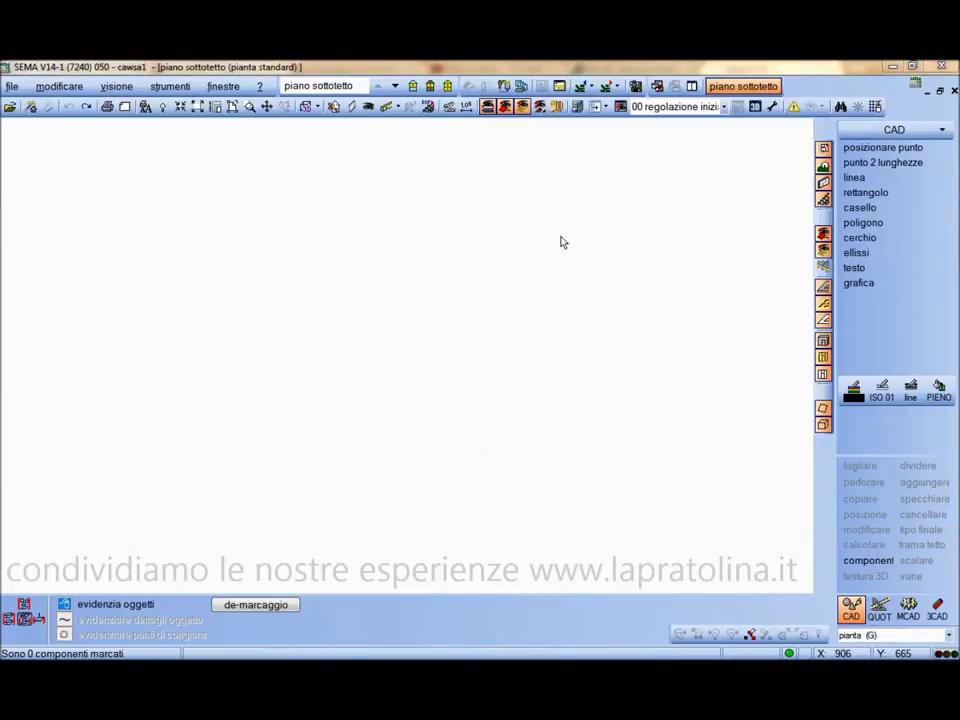
{"action": "left_click", "coordinate": [858, 178]}
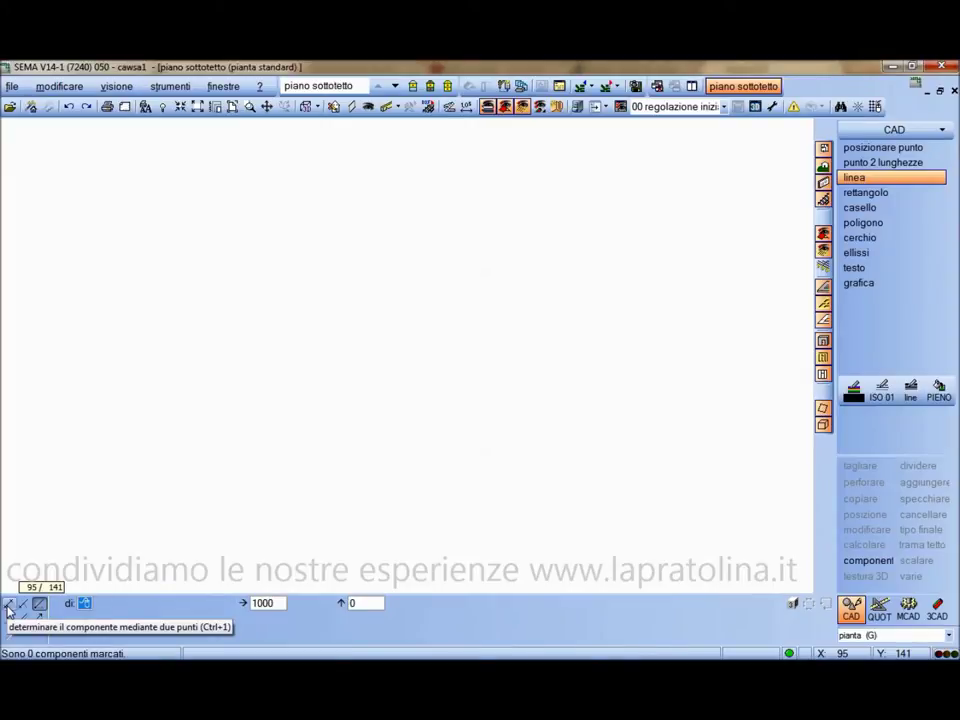
{"action": "left_click", "coordinate": [8, 607]}
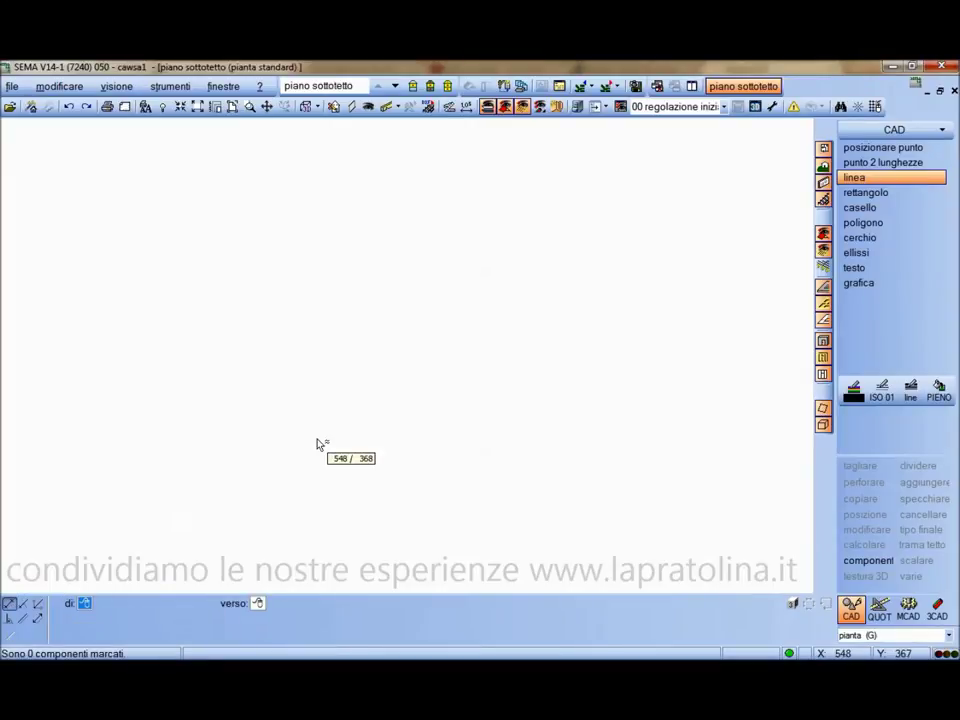
{"action": "left_click", "coordinate": [298, 461]}
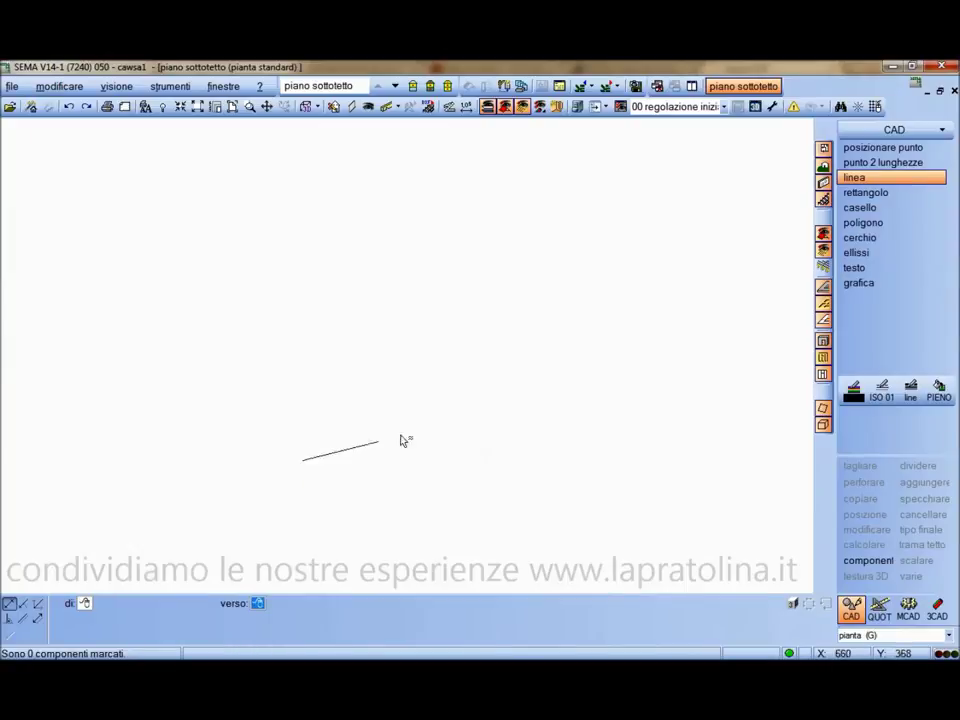
{"action": "left_click", "coordinate": [542, 421]}
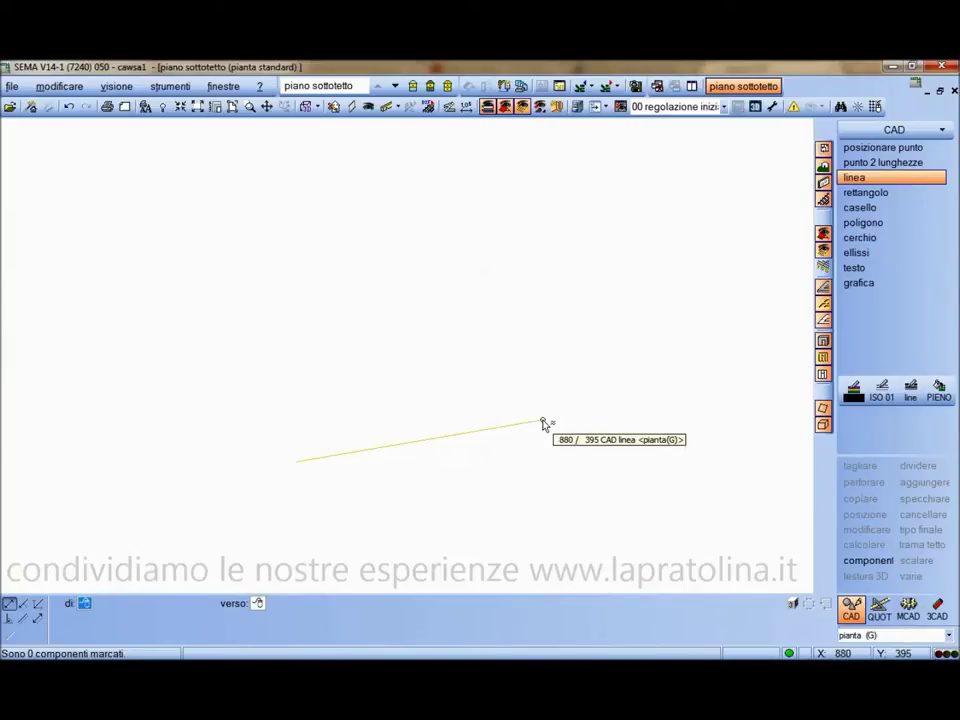
{"action": "left_click", "coordinate": [25, 605]}
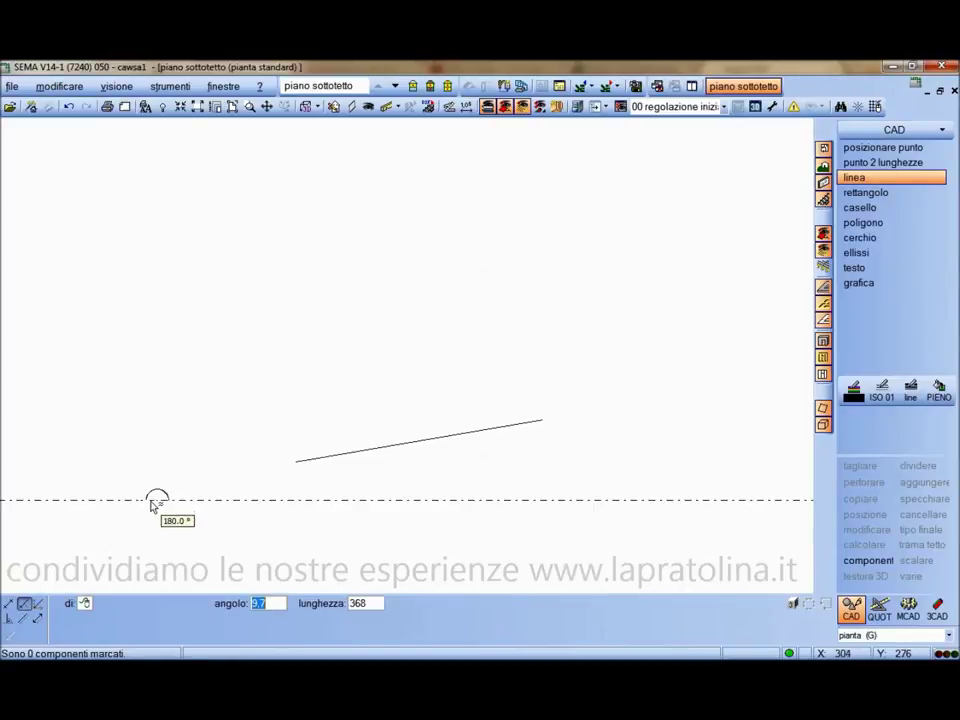
{"action": "left_click", "coordinate": [157, 500]}
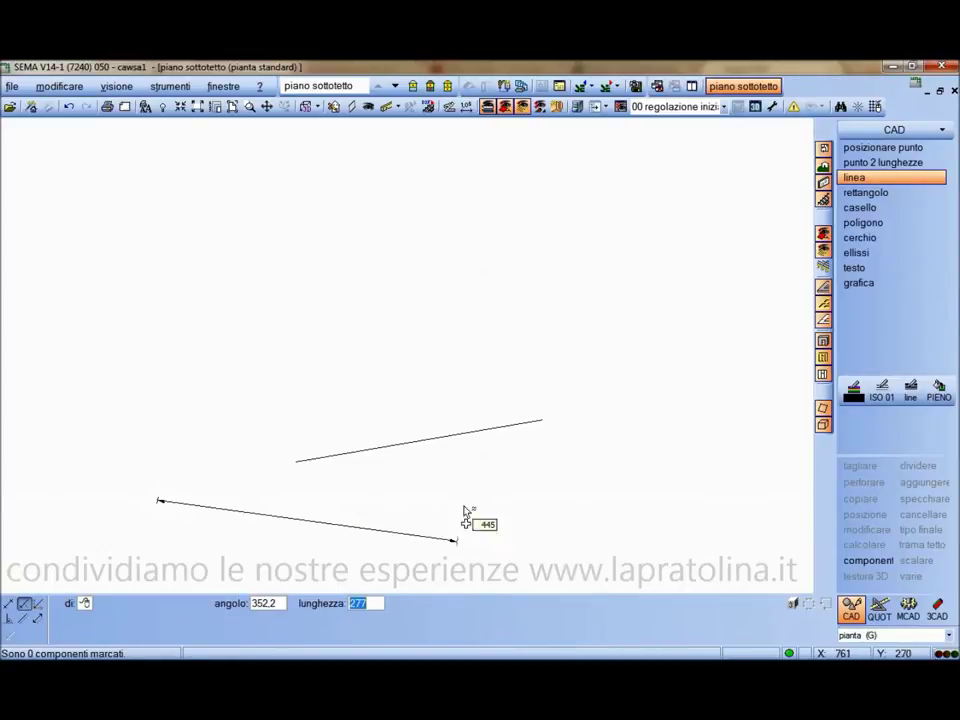
{"action": "left_click", "coordinate": [497, 544]}
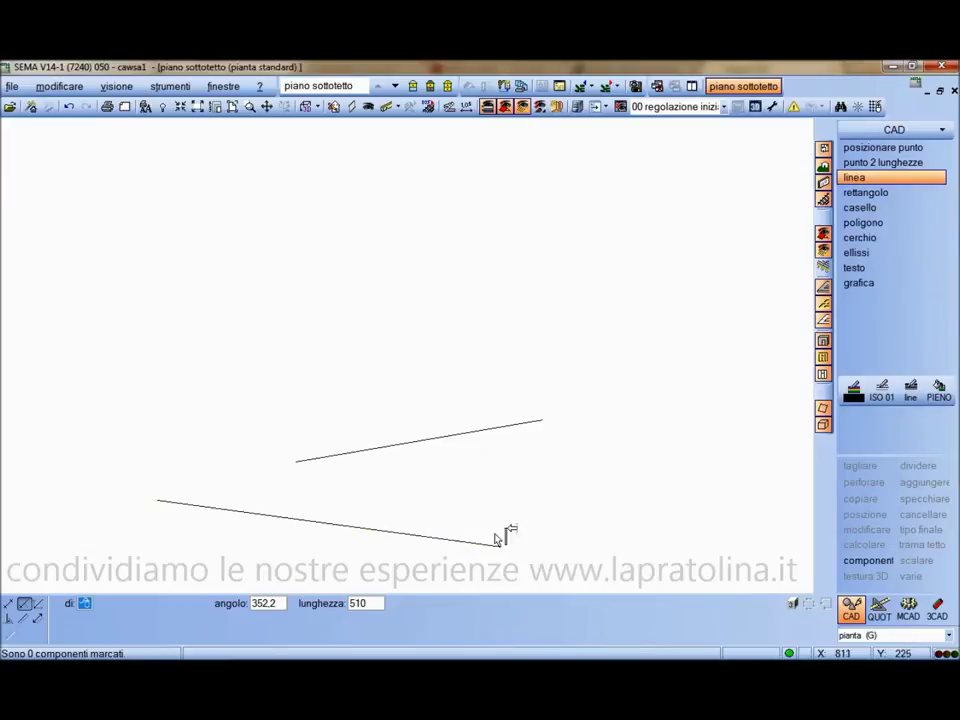
{"action": "left_click", "coordinate": [38, 606]}
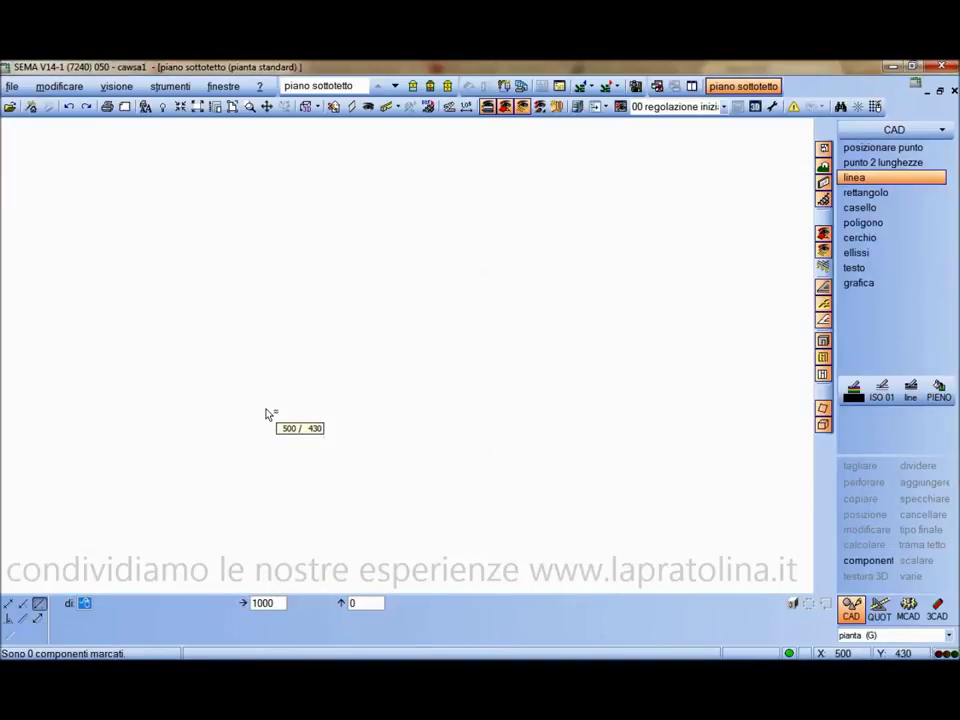
{"action": "key", "text": "Escape"}
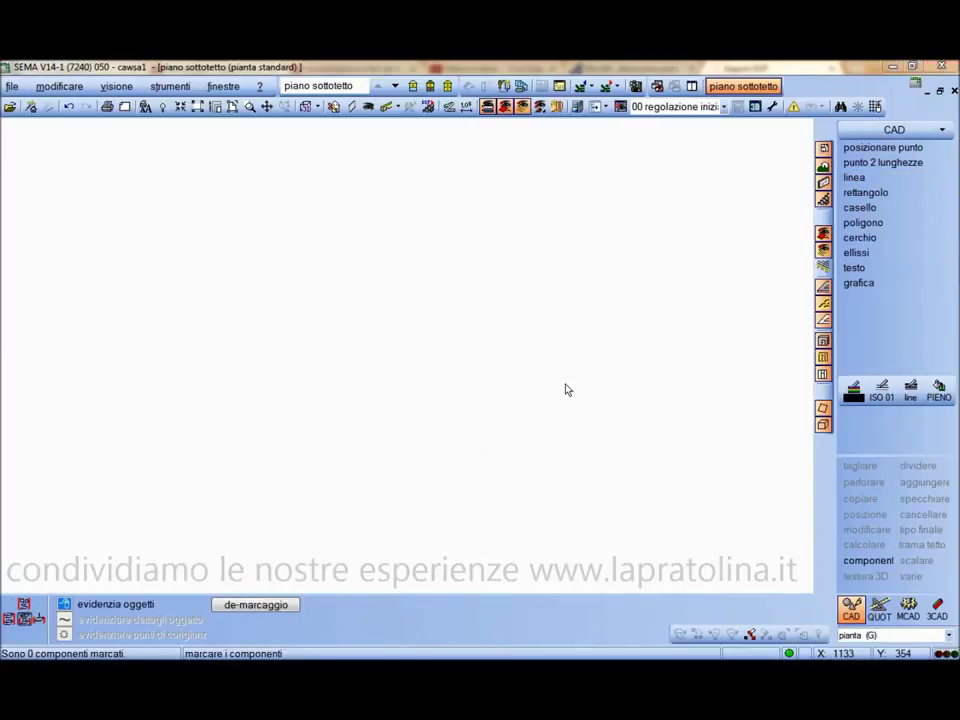
Draw a 4000 × 3000 rectangle by width and height from a chosen first corner.
{"action": "left_click", "coordinate": [872, 193]}
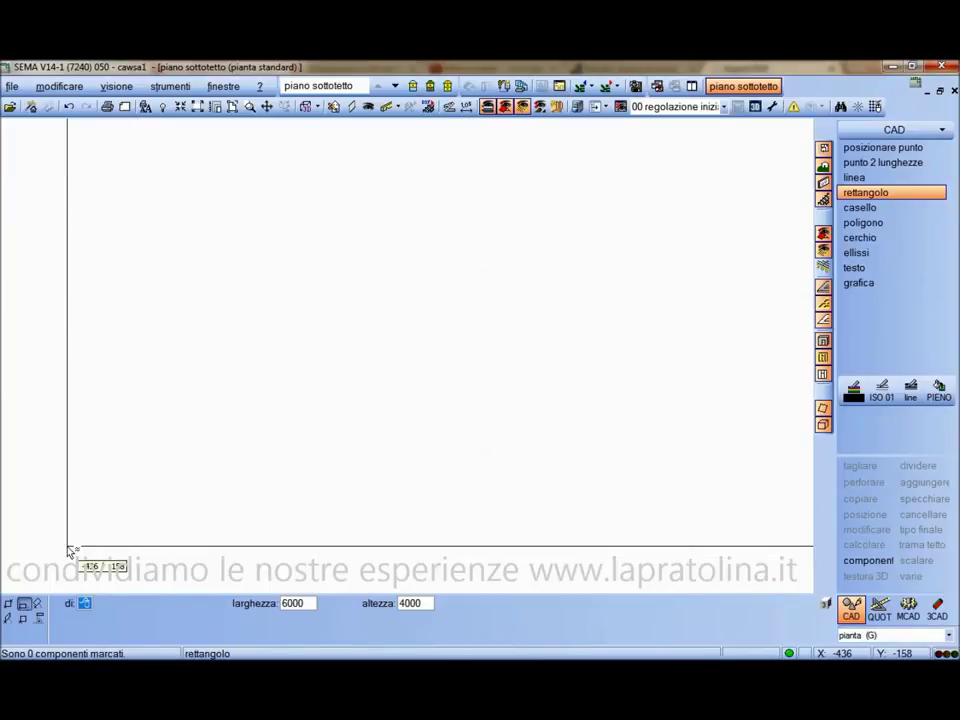
{"action": "left_click", "coordinate": [10, 604]}
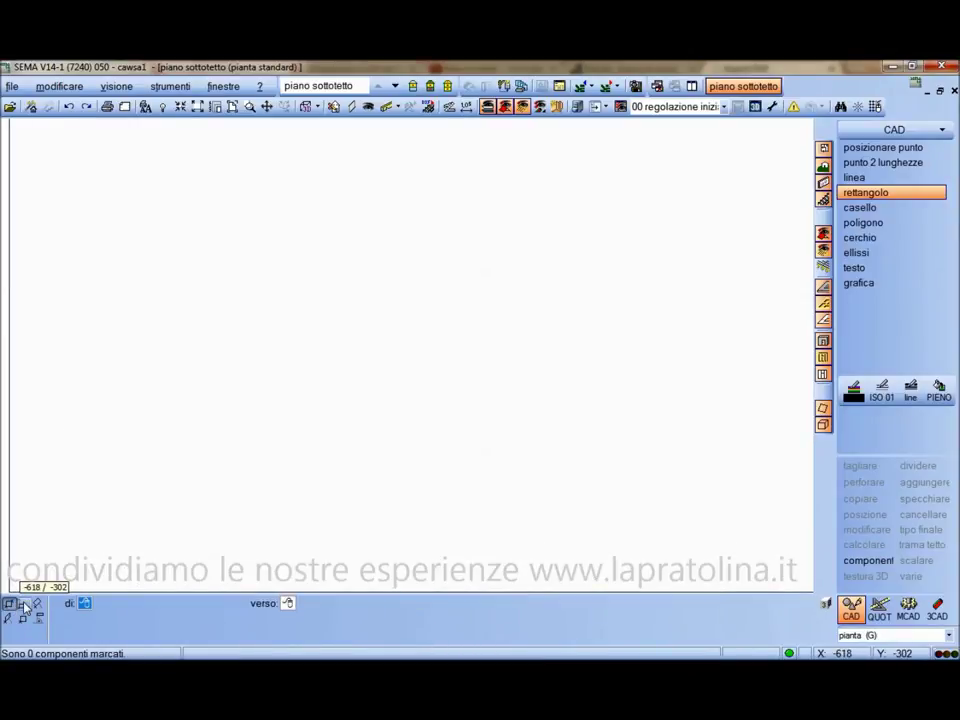
{"action": "left_click", "coordinate": [24, 604]}
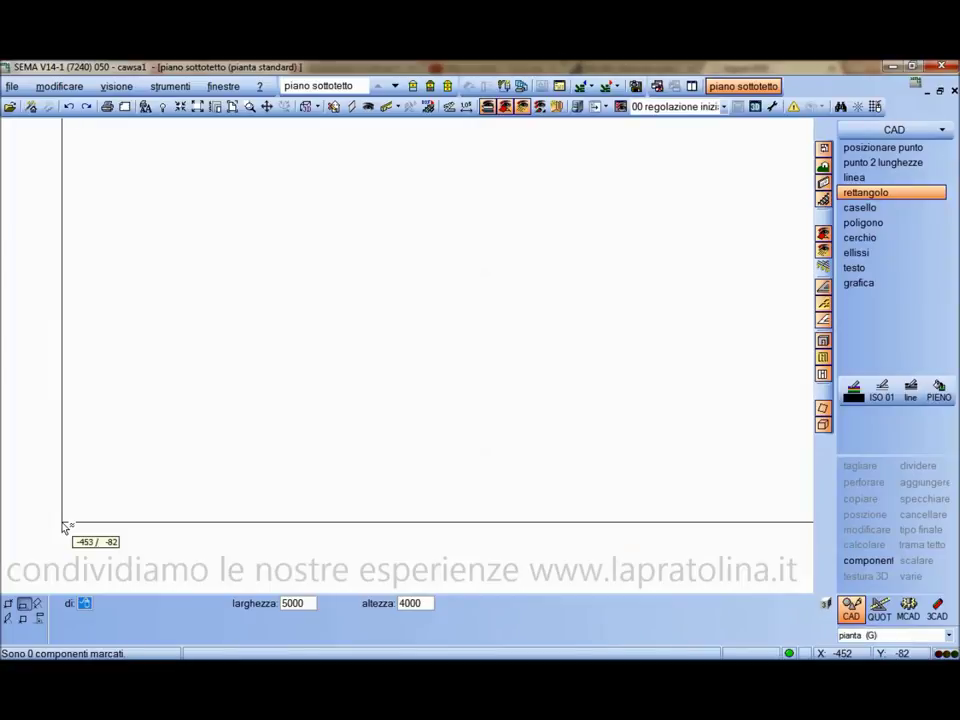
{"action": "left_click", "coordinate": [62, 521]}
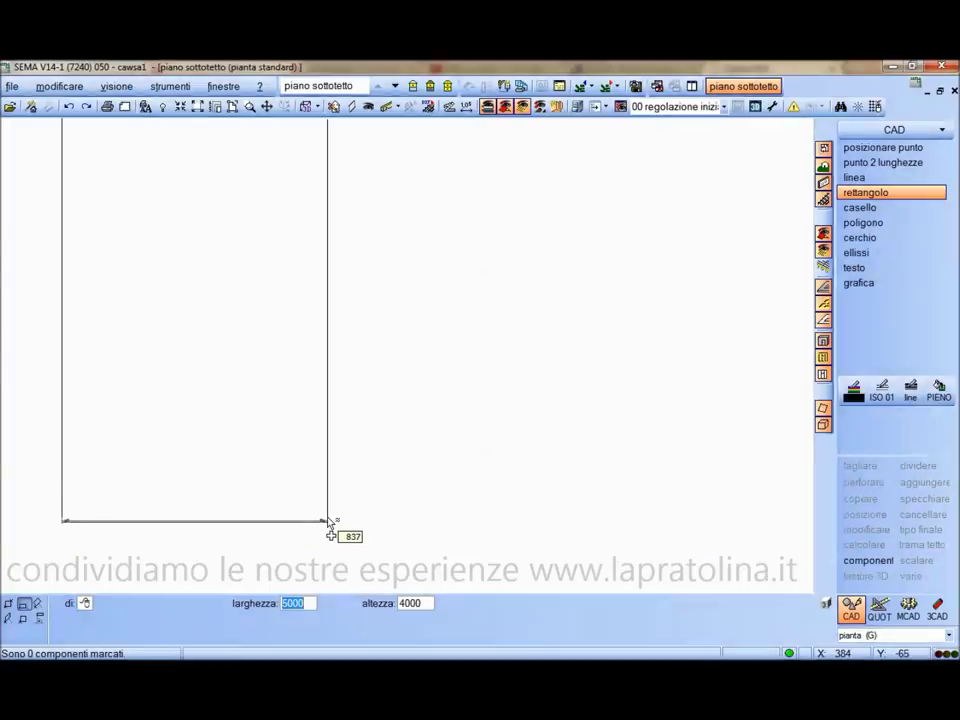
{"action": "type", "text": "4000"}
{"action": "key", "text": "Tab"}
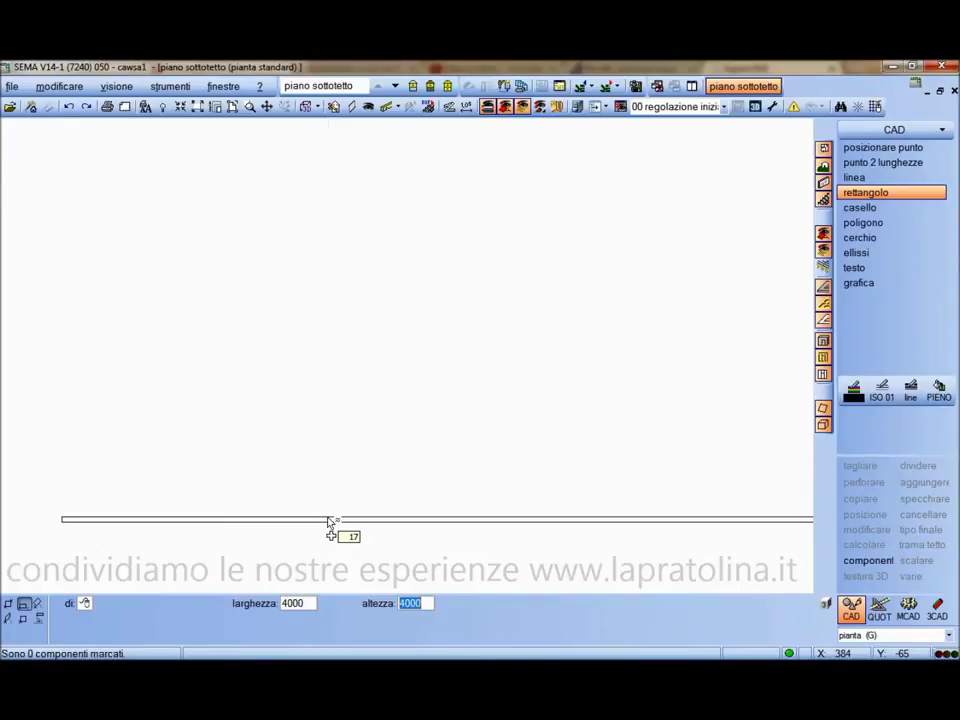
{"action": "type", "text": "3000"}
{"action": "key", "text": "Return"}
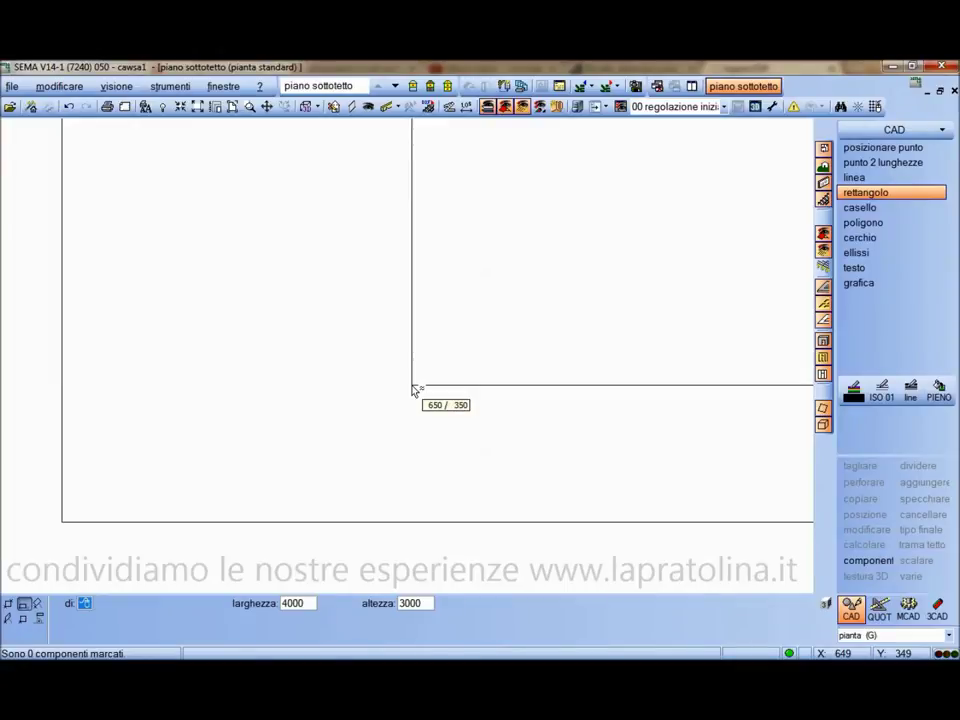
{"action": "right_click", "coordinate": [412, 390]}
Zoom out and pan so the whole rectangle is visible, then pick the line tool.
{"action": "scroll", "coordinate": [318, 370], "scroll_direction": "down", "scroll_amount": 1}
{"action": "scroll", "coordinate": [320, 371], "scroll_direction": "down", "scroll_amount": 2}
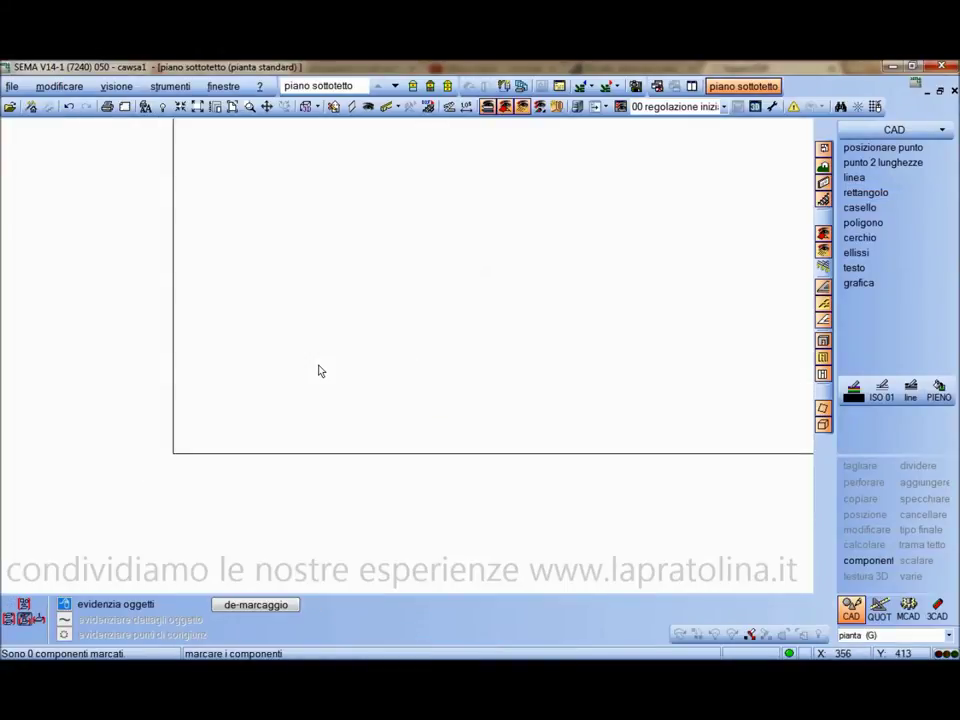
{"action": "middle_click_drag", "start_coordinate": [347, 326], "coordinate": [302, 440]}
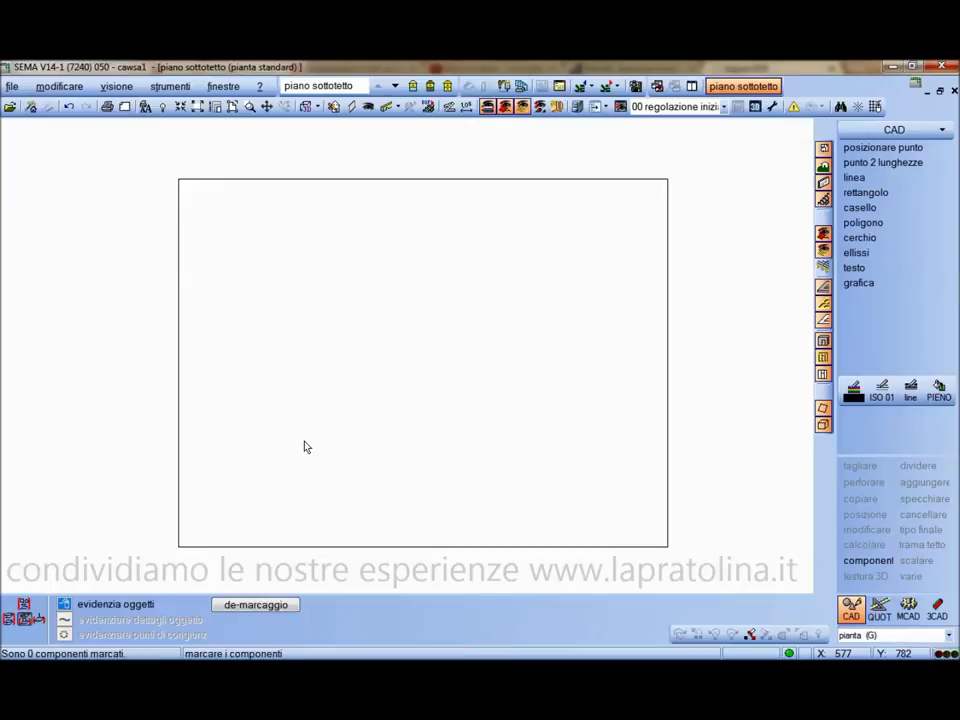
{"action": "left_click", "coordinate": [850, 180]}
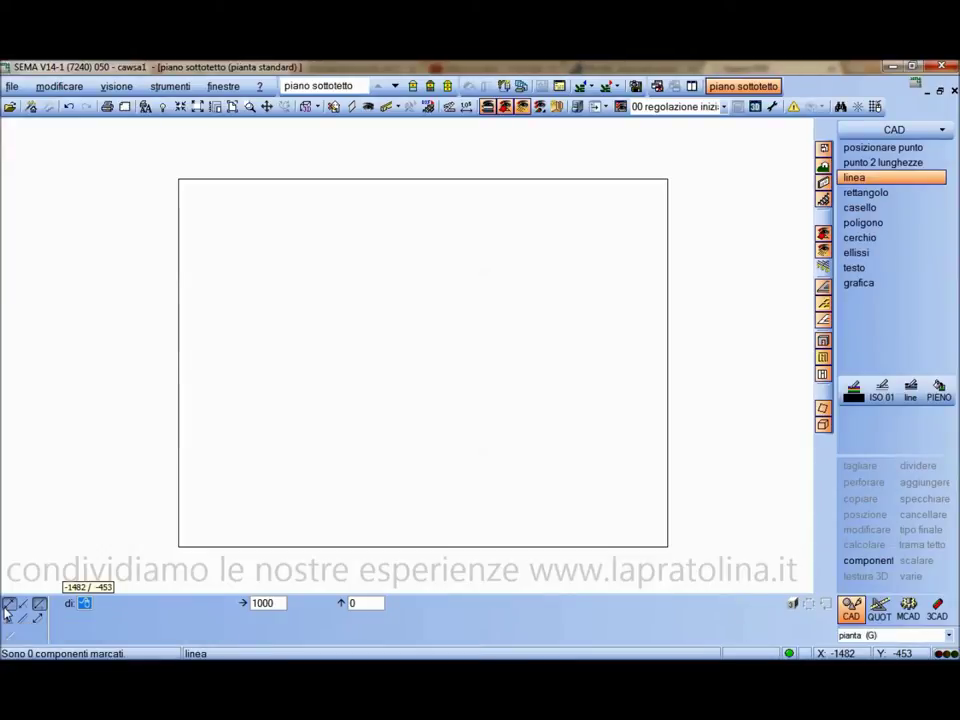
Draw lines offset 200 outside the rectangle's left and top sides.
{"action": "left_click", "coordinate": [7, 606]}
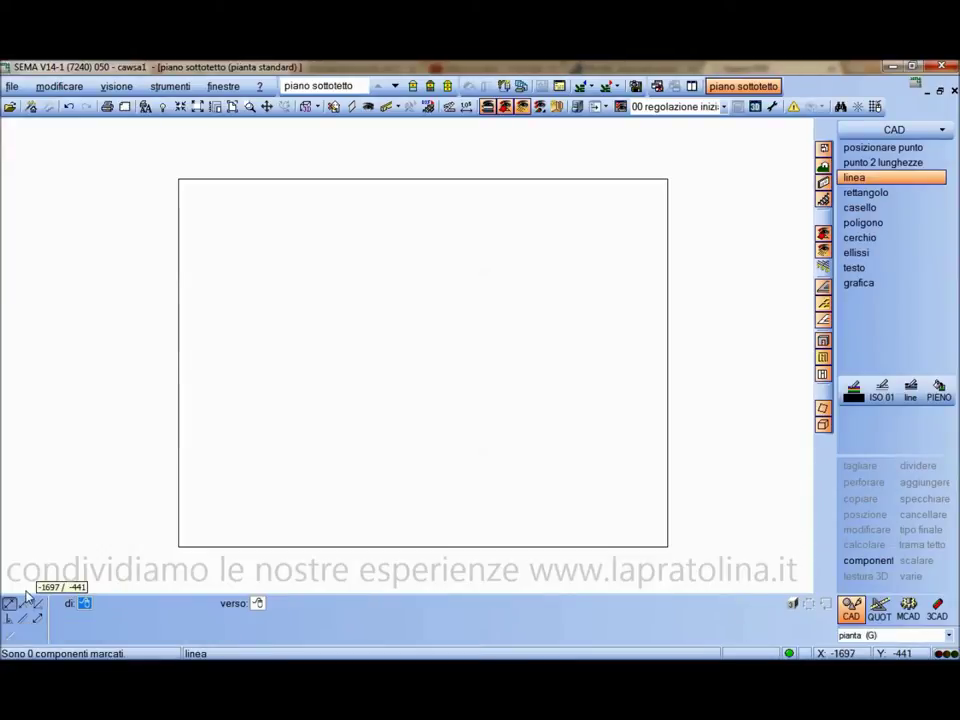
{"action": "left_click", "coordinate": [796, 604]}
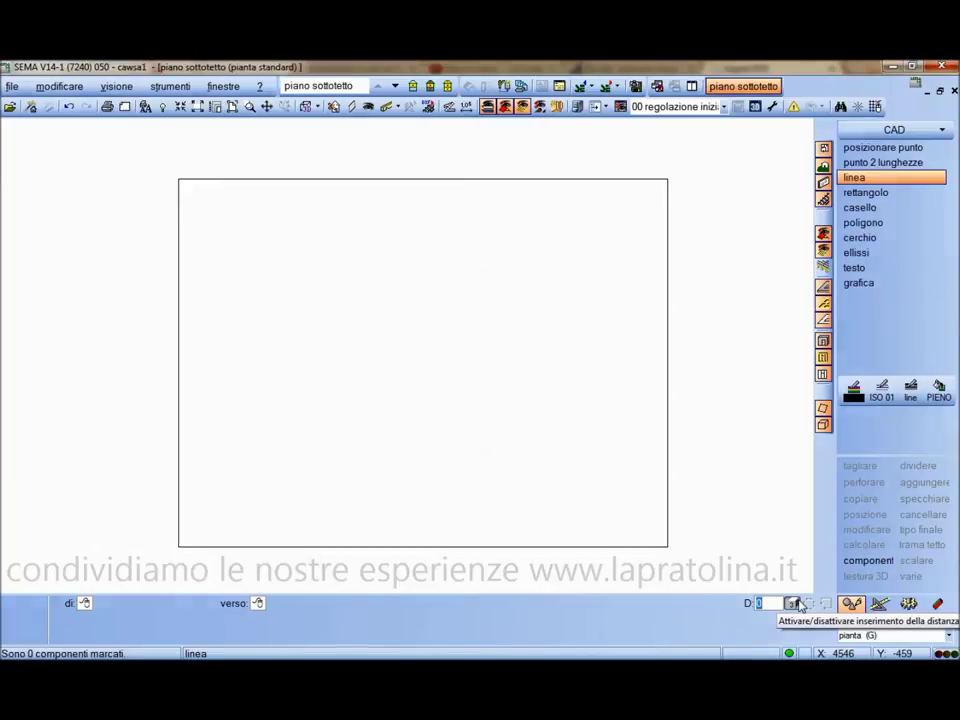
{"action": "type", "text": "200"}
{"action": "left_click", "coordinate": [180, 546]}
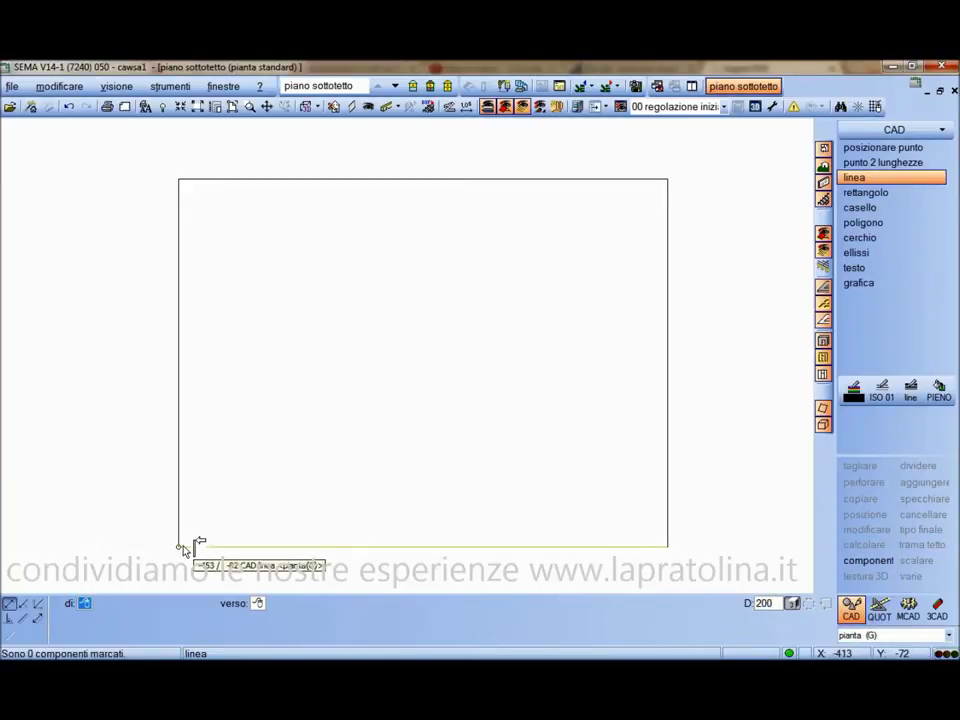
{"action": "left_click", "coordinate": [181, 544]}
{"action": "left_click", "coordinate": [180, 199]}
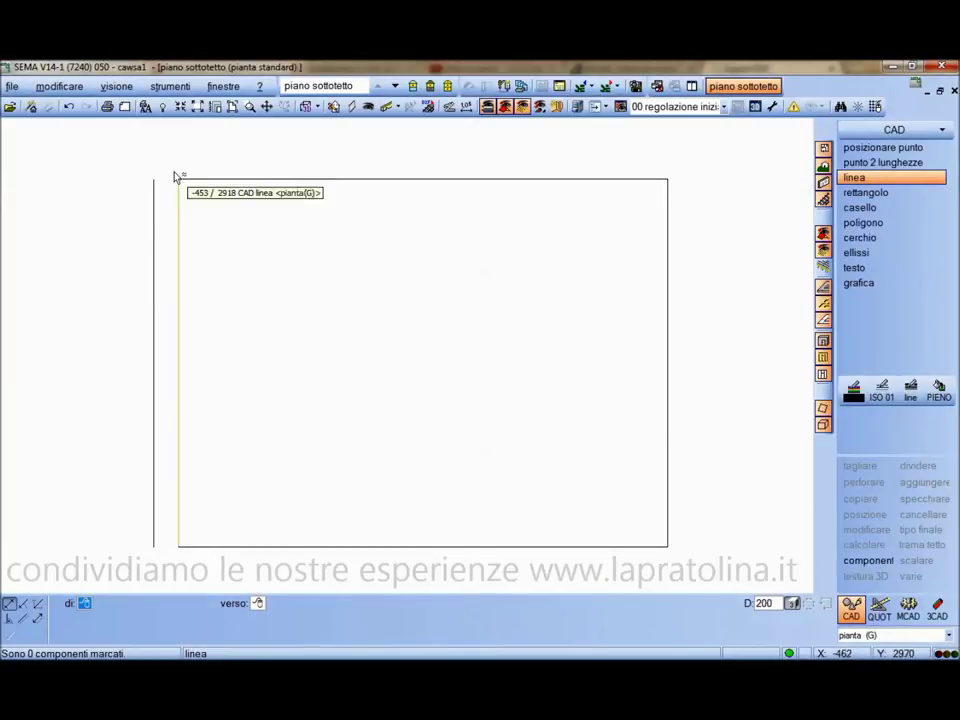
{"action": "left_click", "coordinate": [181, 179]}
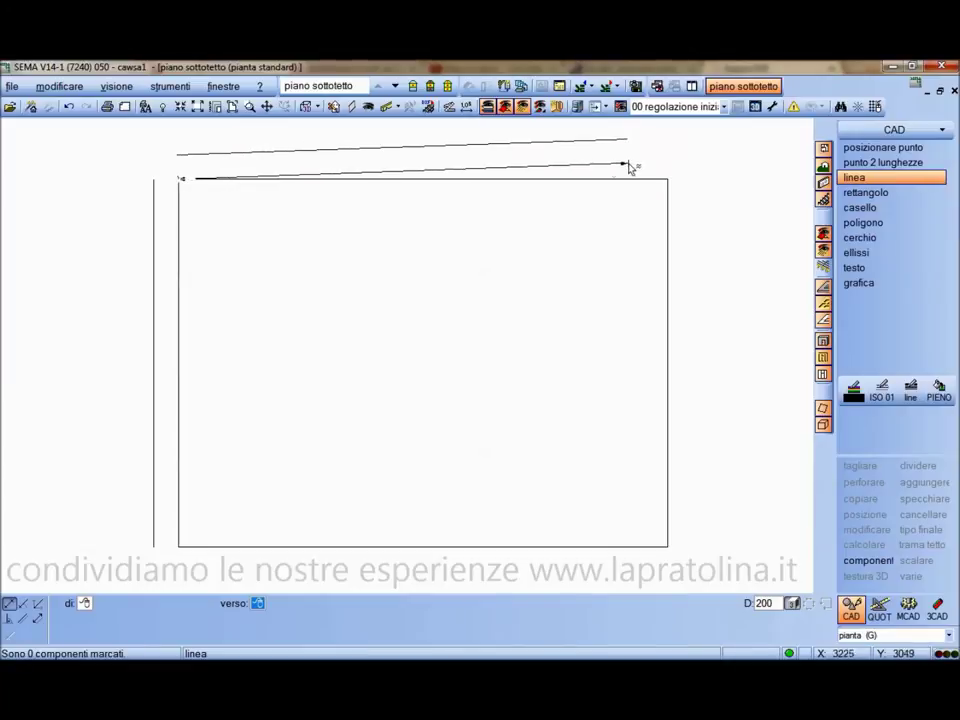
{"action": "left_click", "coordinate": [667, 179]}
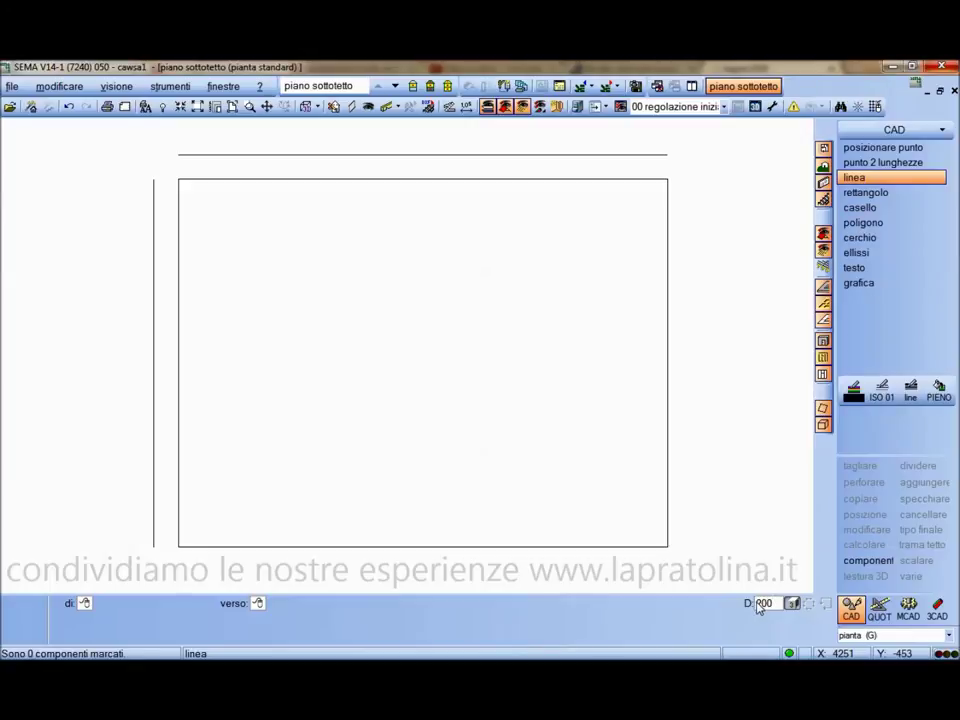
Switch the offset to -200 and draw lines inside the right and bottom sides.
{"action": "type", "text": "-"}
{"action": "left_click", "coordinate": [668, 180]}
{"action": "left_click", "coordinate": [668, 547]}
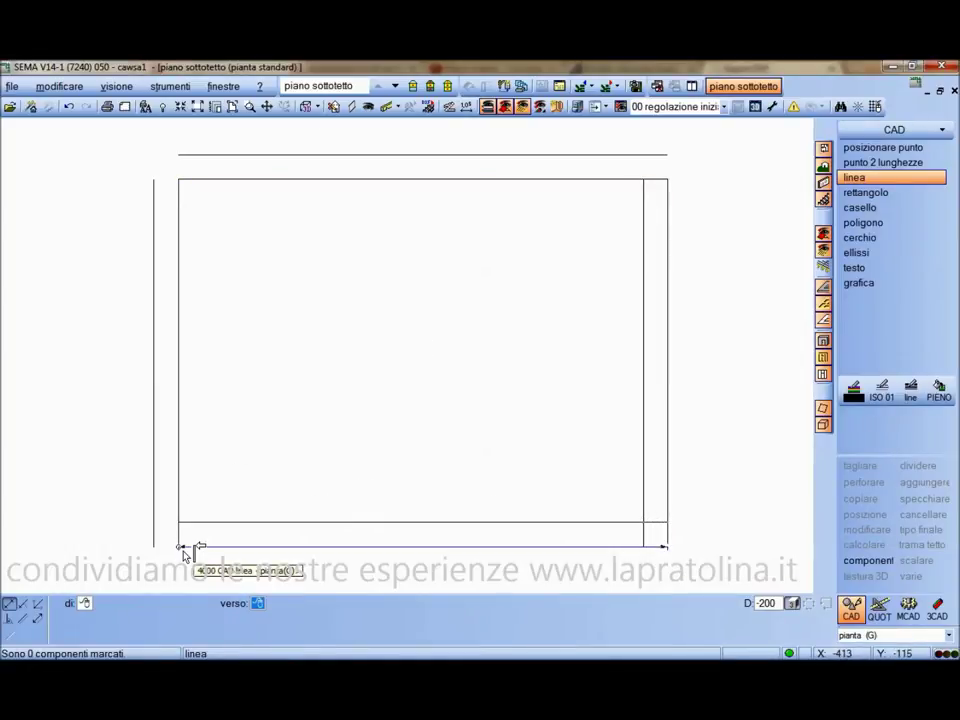
{"action": "left_click", "coordinate": [185, 549]}
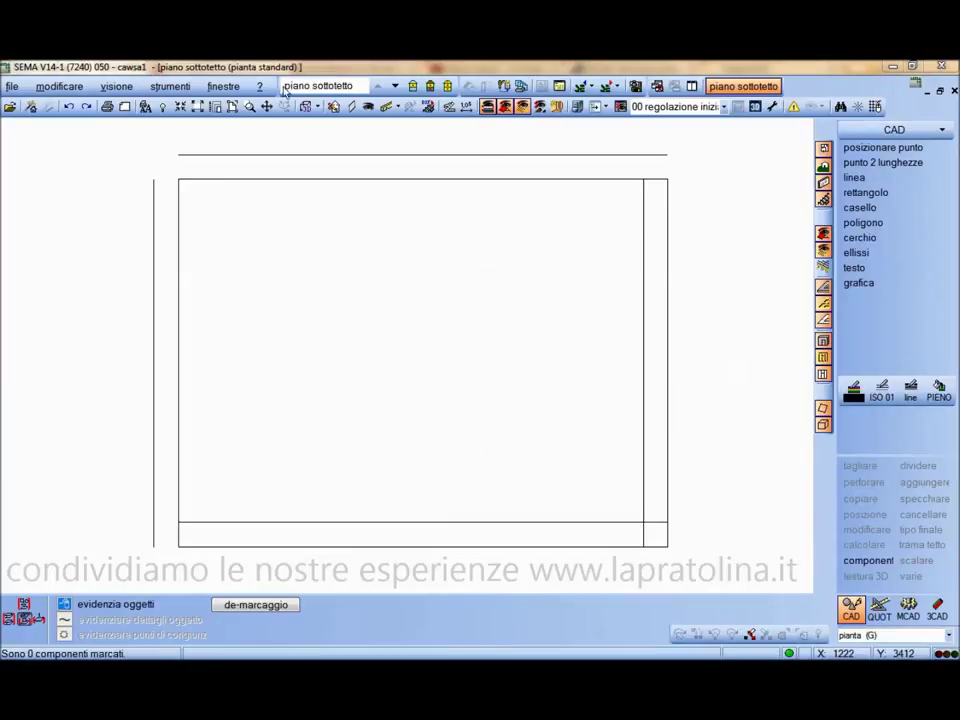
Join the outer top and left wall lines with a square corner.
{"action": "left_click", "coordinate": [189, 155]}
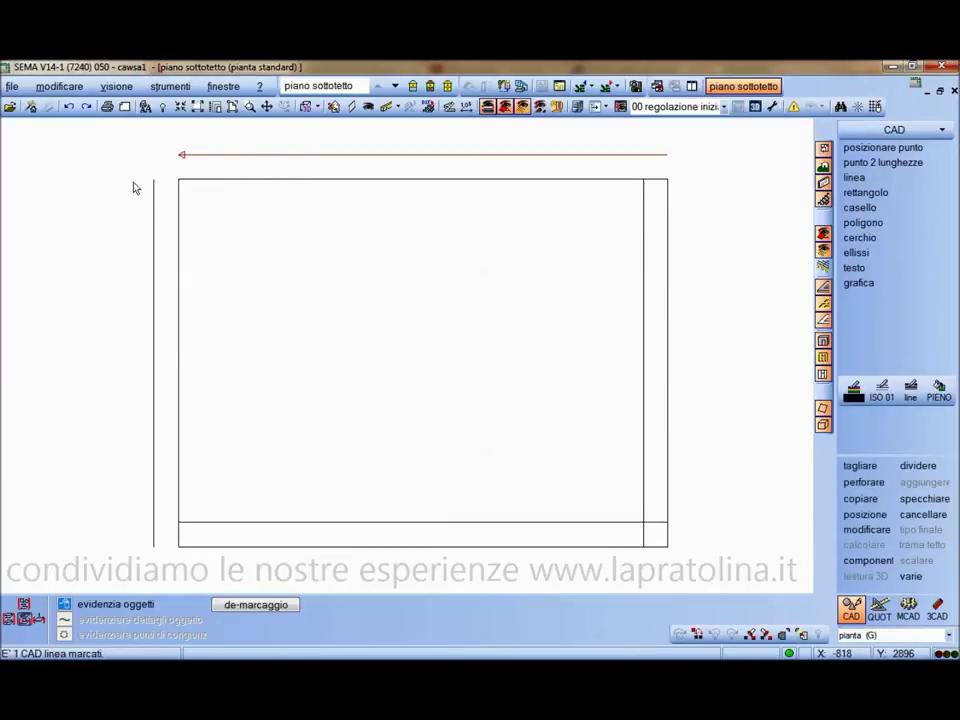
{"action": "left_click", "coordinate": [154, 198]}
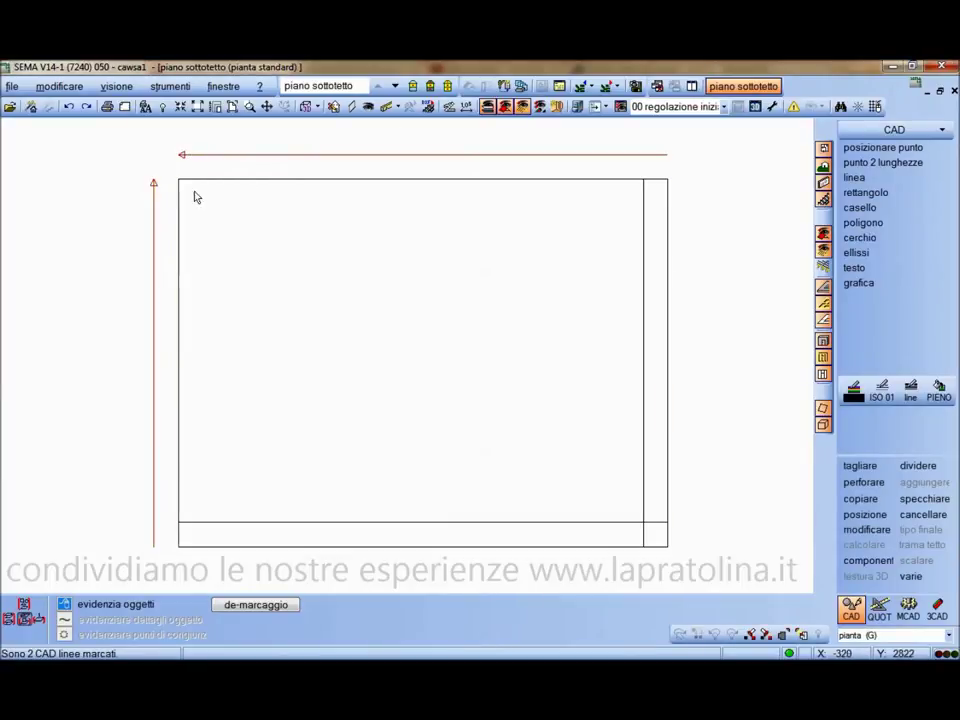
{"action": "left_click", "coordinate": [869, 468]}
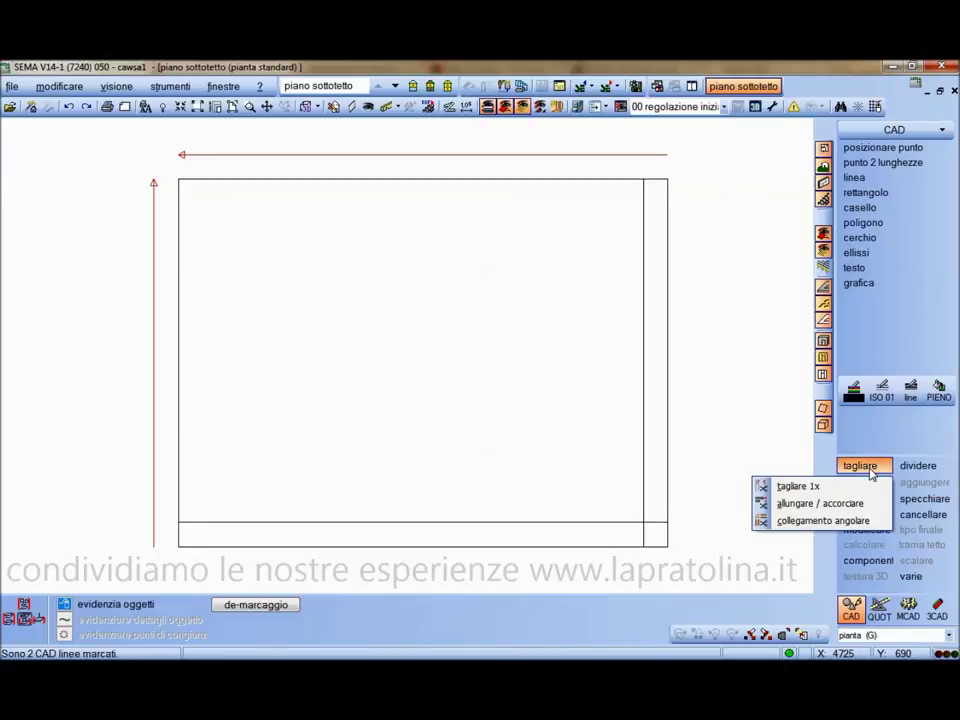
{"action": "left_click", "coordinate": [800, 518]}
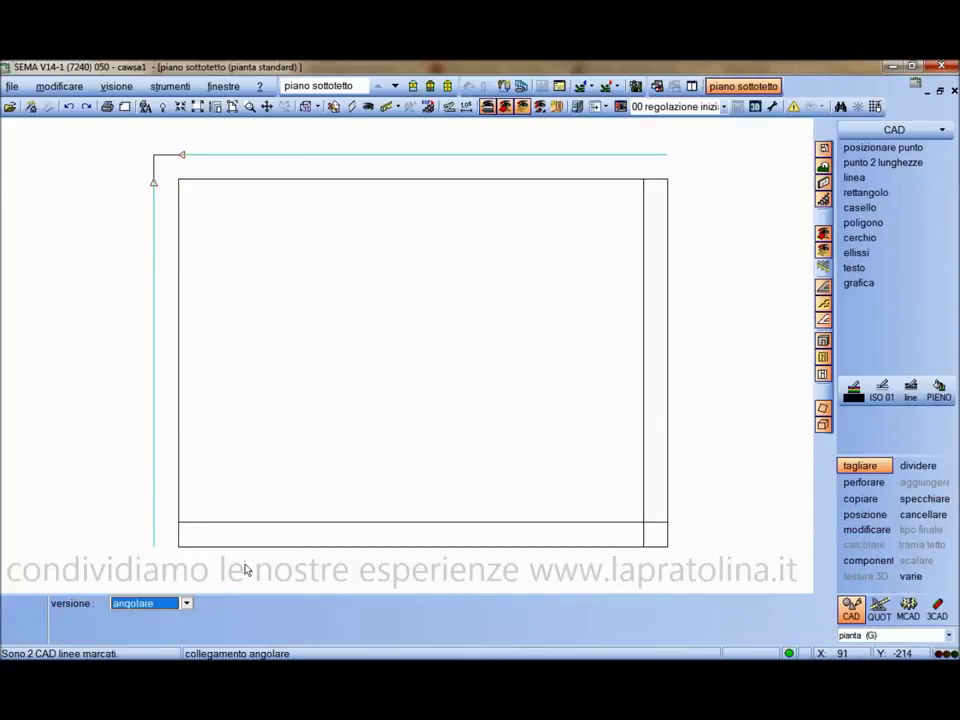
{"action": "left_click", "coordinate": [187, 604]}
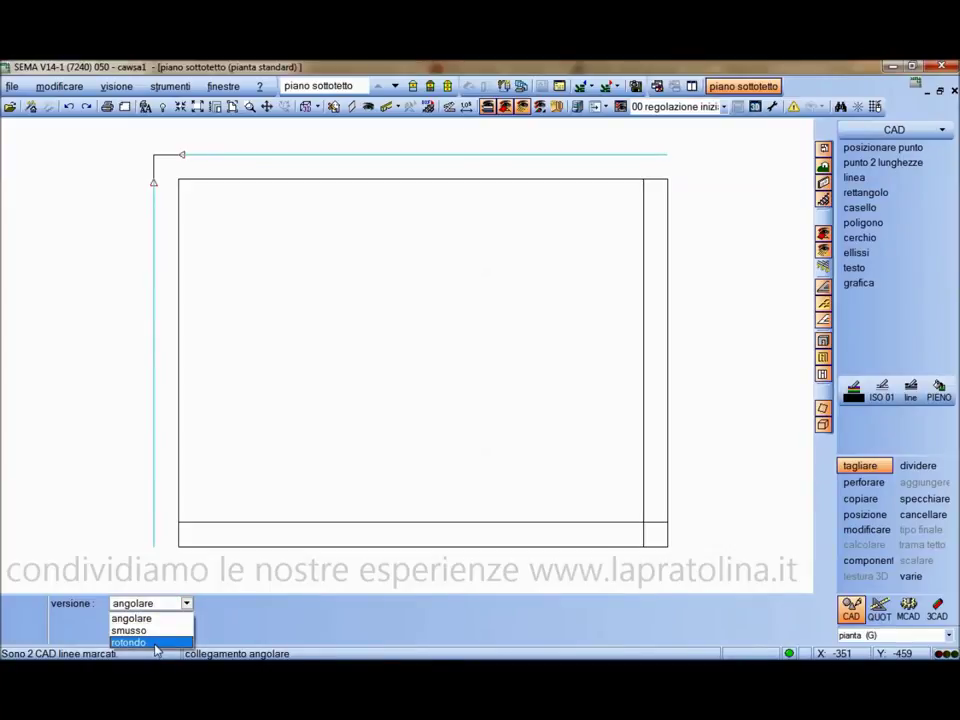
{"action": "left_click", "coordinate": [150, 619]}
{"action": "right_click", "coordinate": [291, 282]}
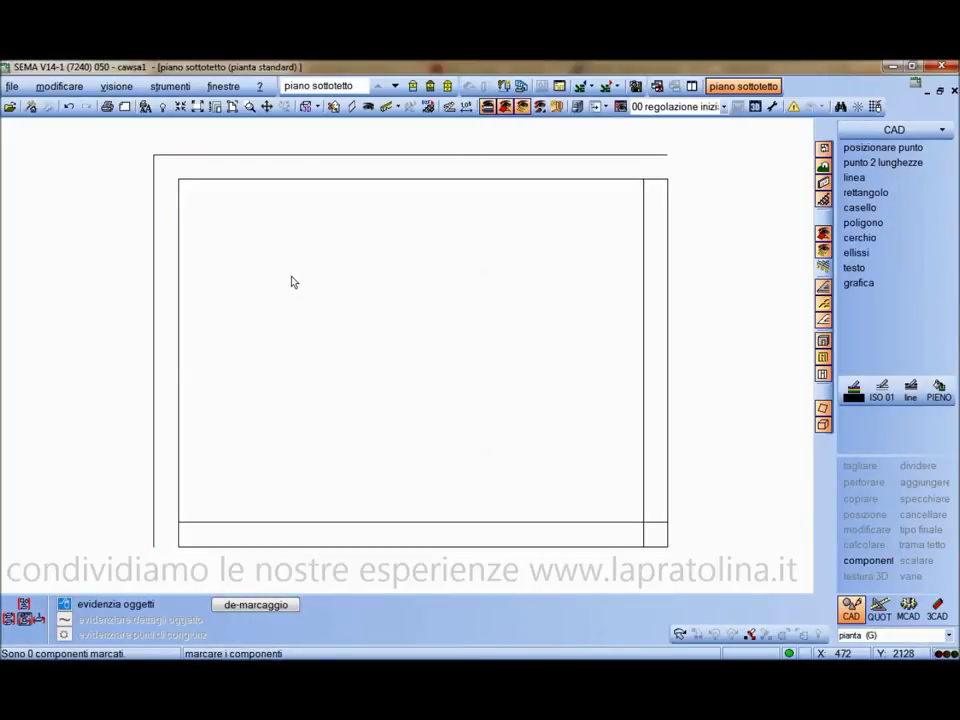
Join the outer and the inner top and right wall lines at their corners.
{"action": "left_click", "coordinate": [633, 155]}
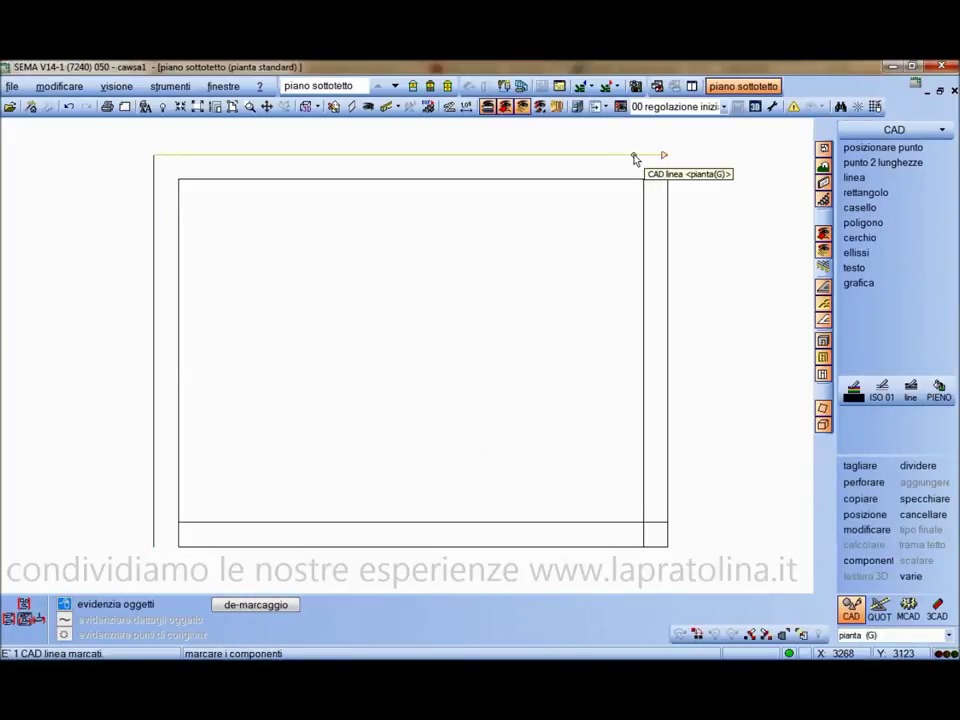
{"action": "left_click", "coordinate": [673, 207]}
{"action": "right_click", "coordinate": [598, 204]}
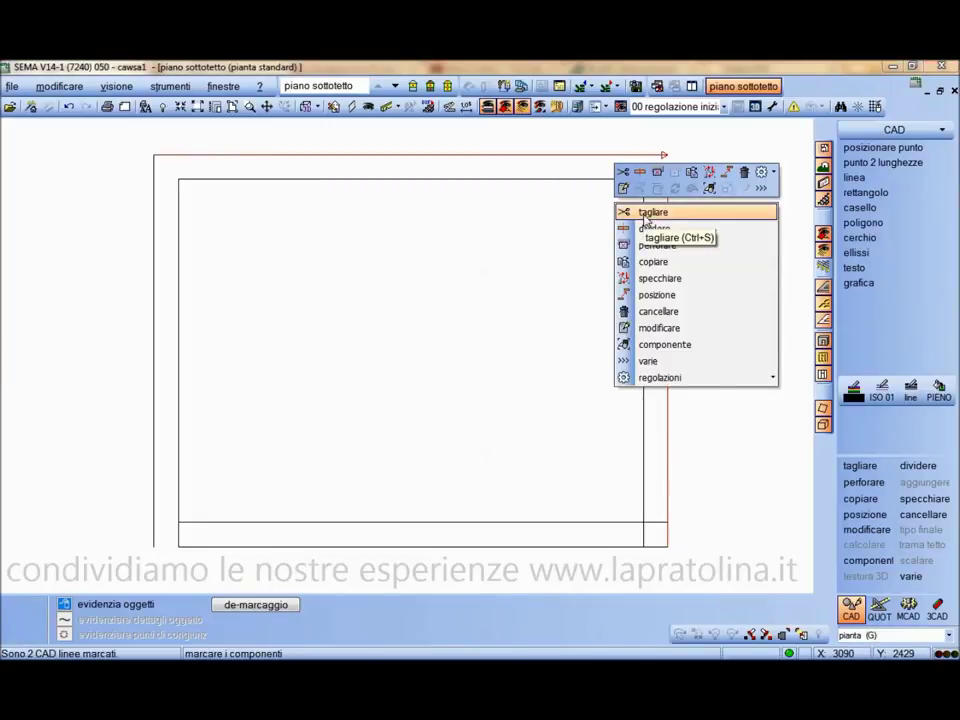
{"action": "left_click", "coordinate": [648, 212]}
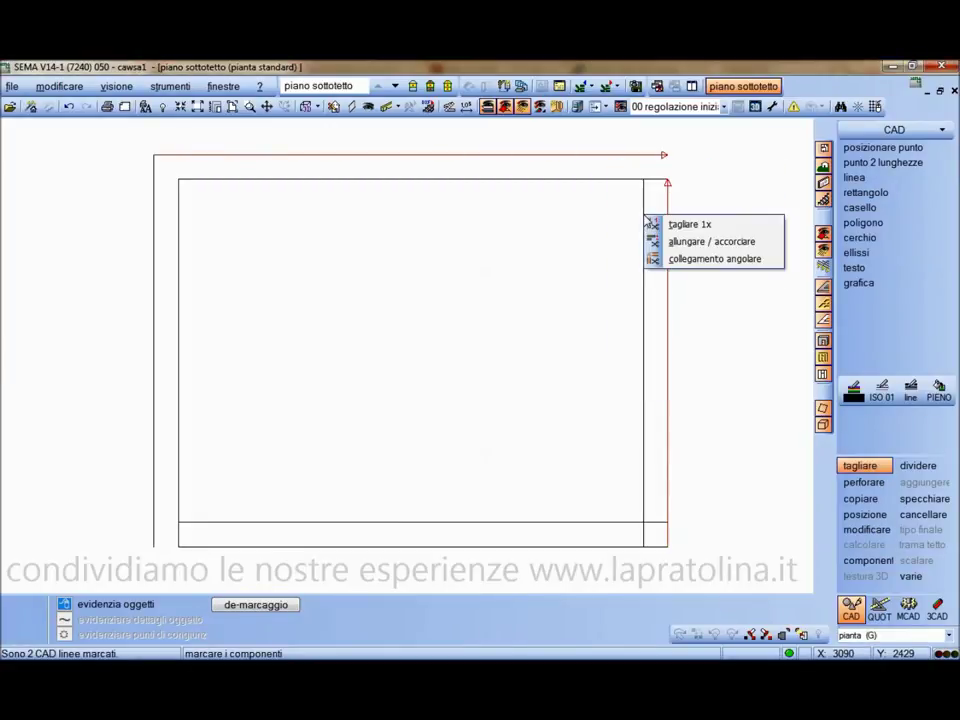
{"action": "left_click", "coordinate": [681, 259]}
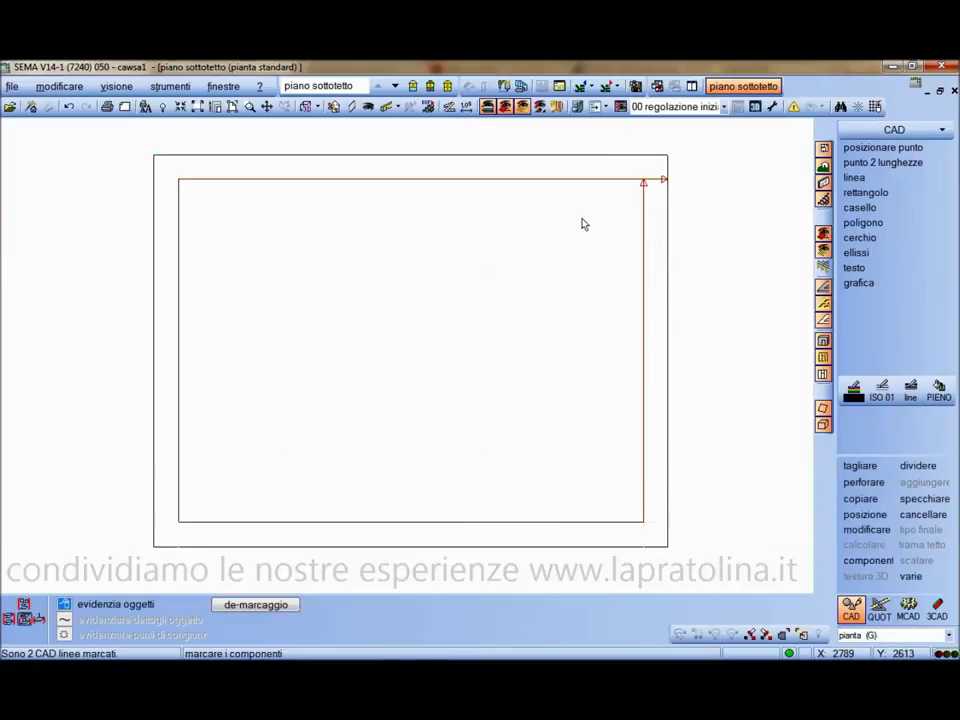
{"action": "right_click", "coordinate": [600, 218]}
{"action": "left_click", "coordinate": [612, 228]}
{"action": "left_click", "coordinate": [660, 266]}
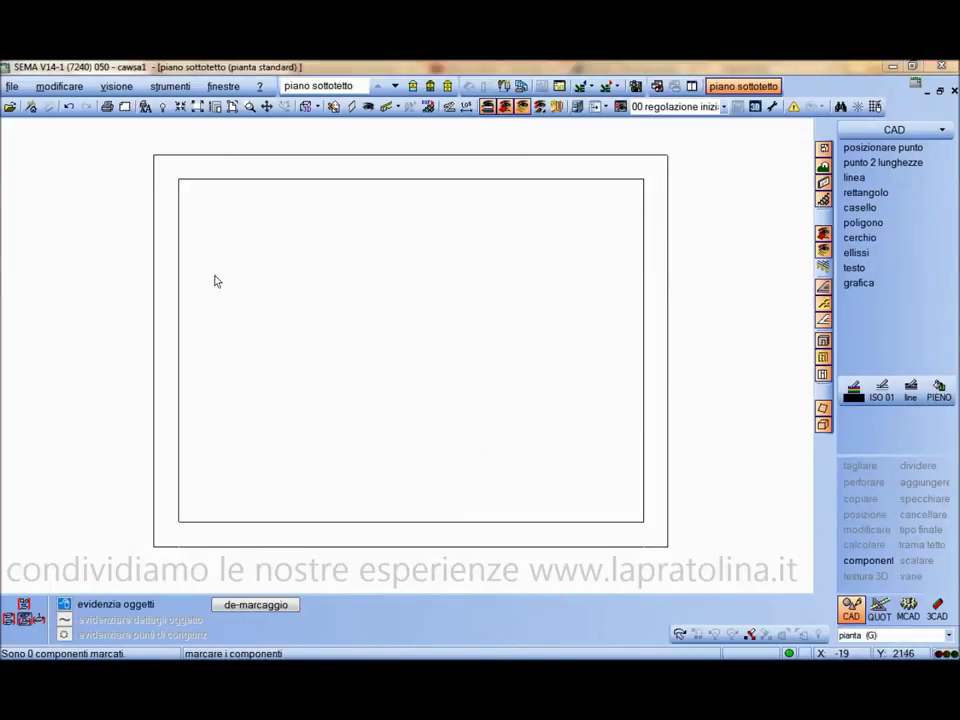
Copy the outer left wall line in parallel at 2000 and 3000, then mark both copies.
{"action": "left_click", "coordinate": [154, 282]}
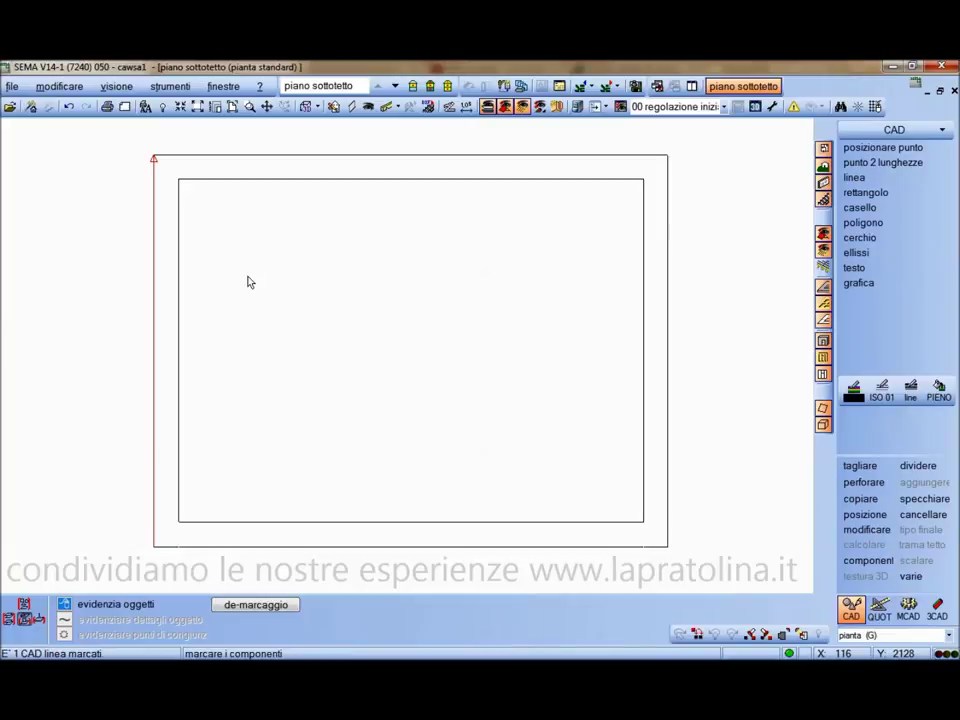
{"action": "right_click", "coordinate": [249, 282]}
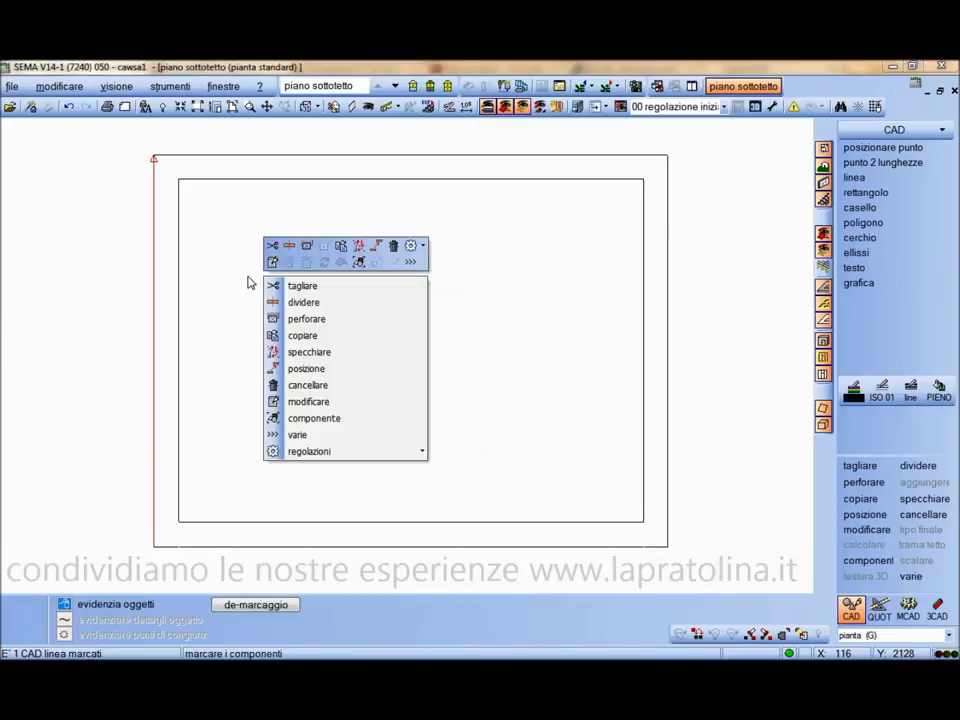
{"action": "left_click", "coordinate": [304, 337]}
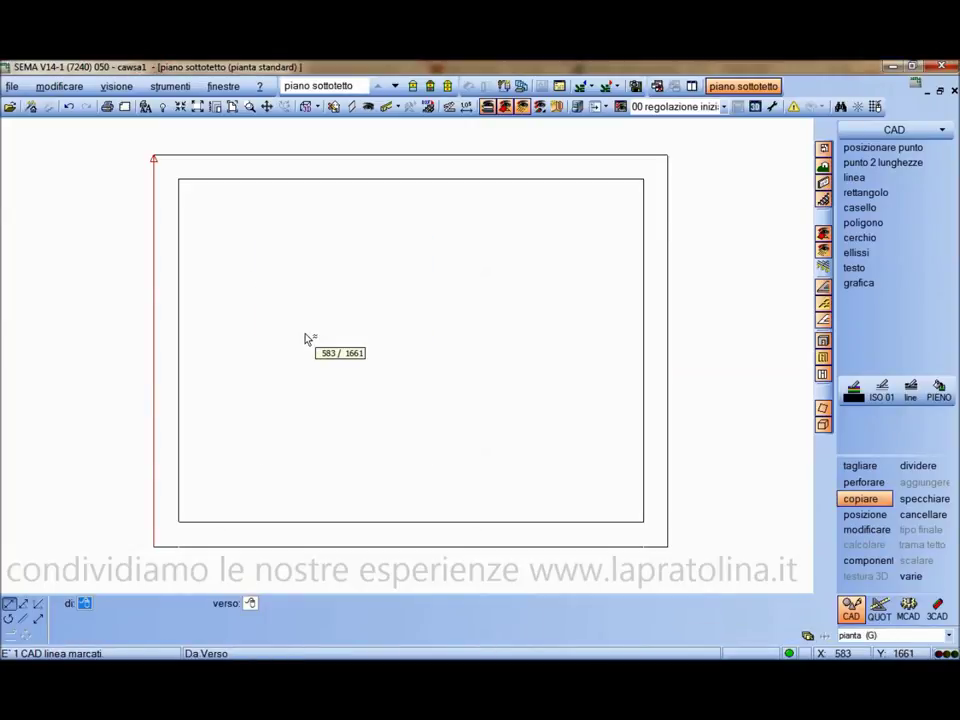
{"action": "left_click", "coordinate": [24, 619]}
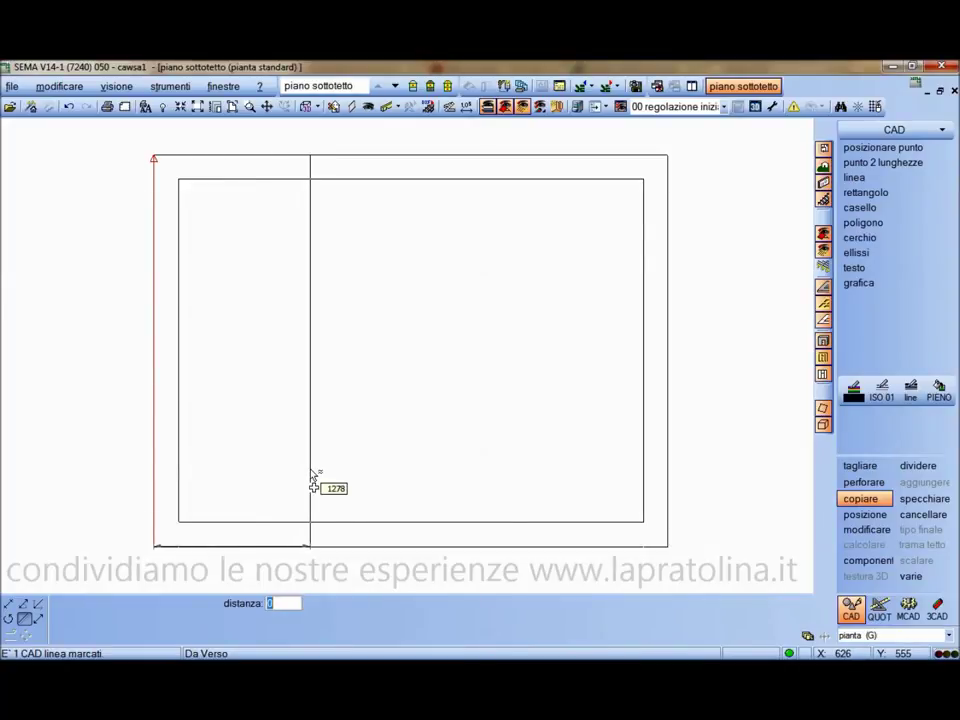
{"action": "type", "text": "2000"}
{"action": "key", "text": "Return"}
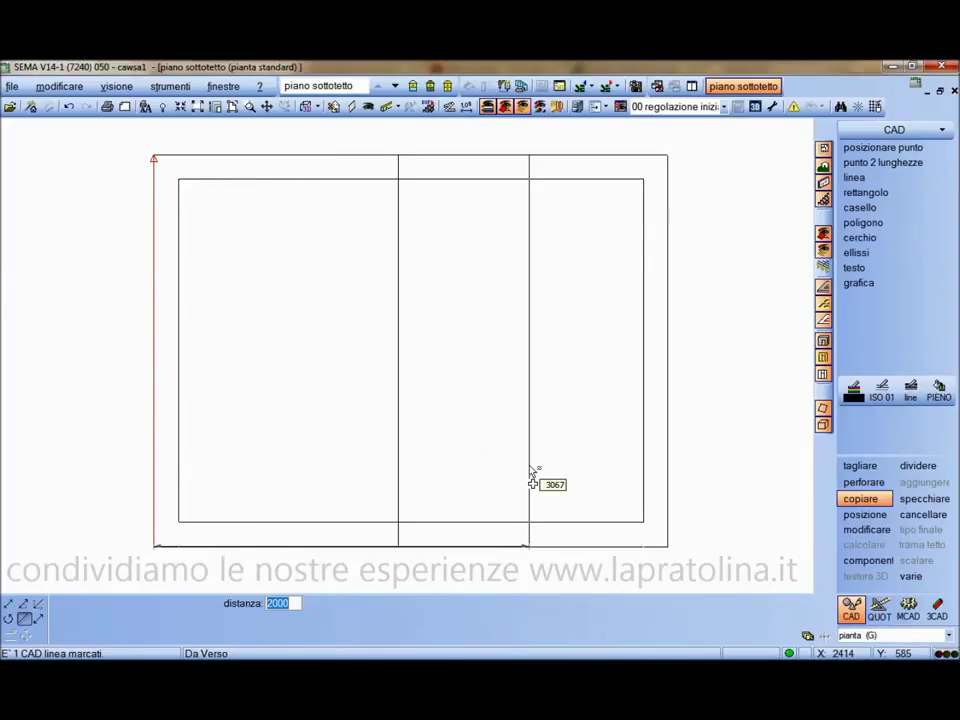
{"action": "type", "text": "3000"}
{"action": "key", "text": "Return"}
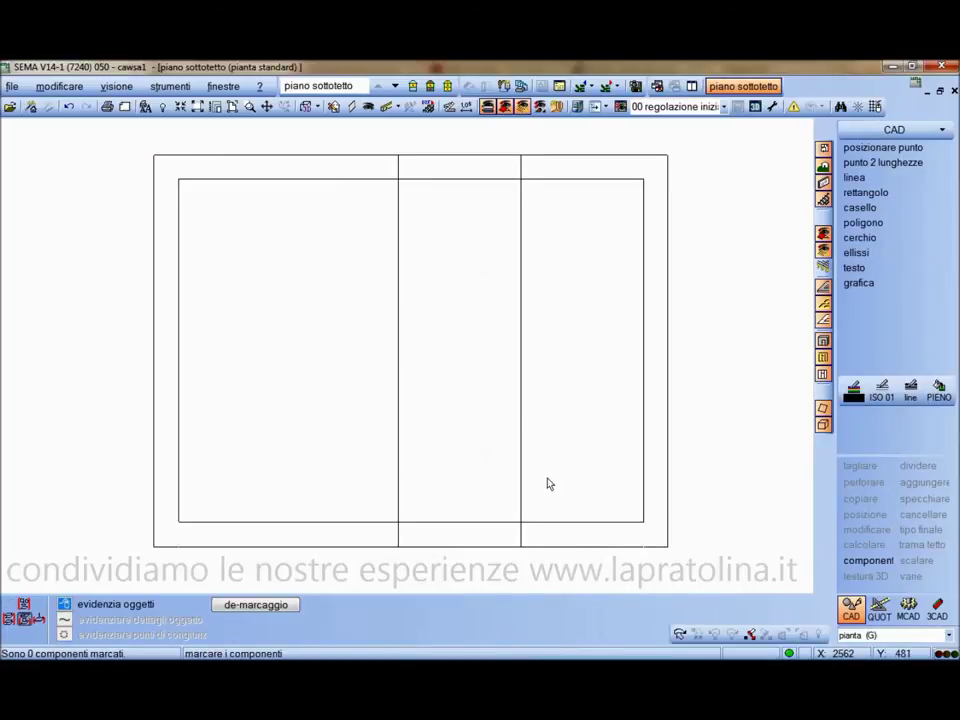
{"action": "left_click", "coordinate": [520, 212]}
{"action": "left_click", "coordinate": [398, 222]}
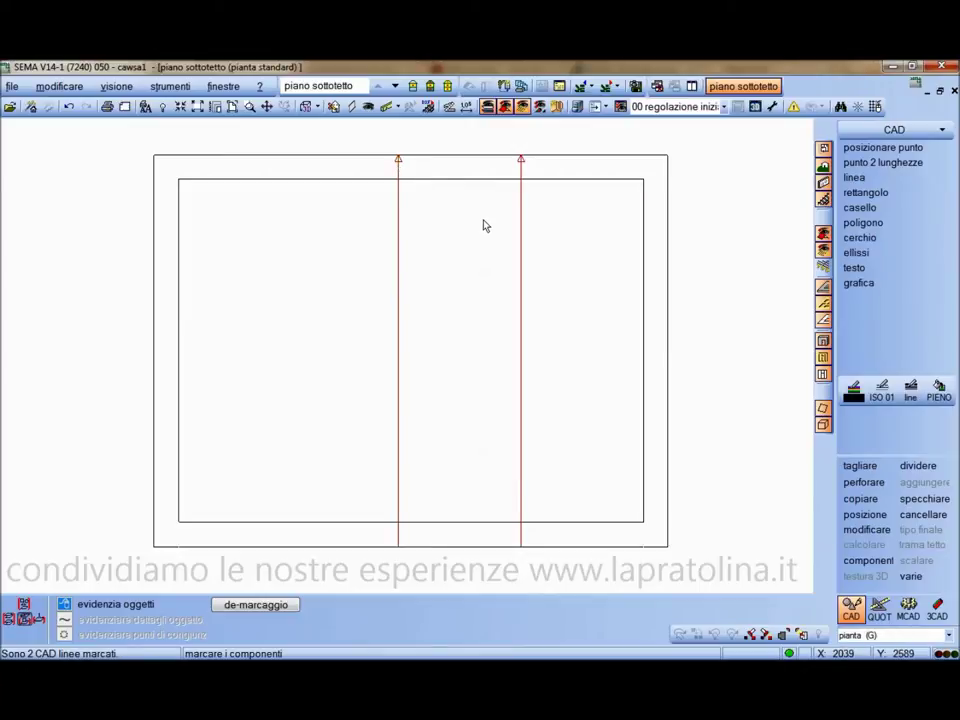
Trim the two new vertical lines once at the bottom wall.
{"action": "right_click", "coordinate": [518, 229]}
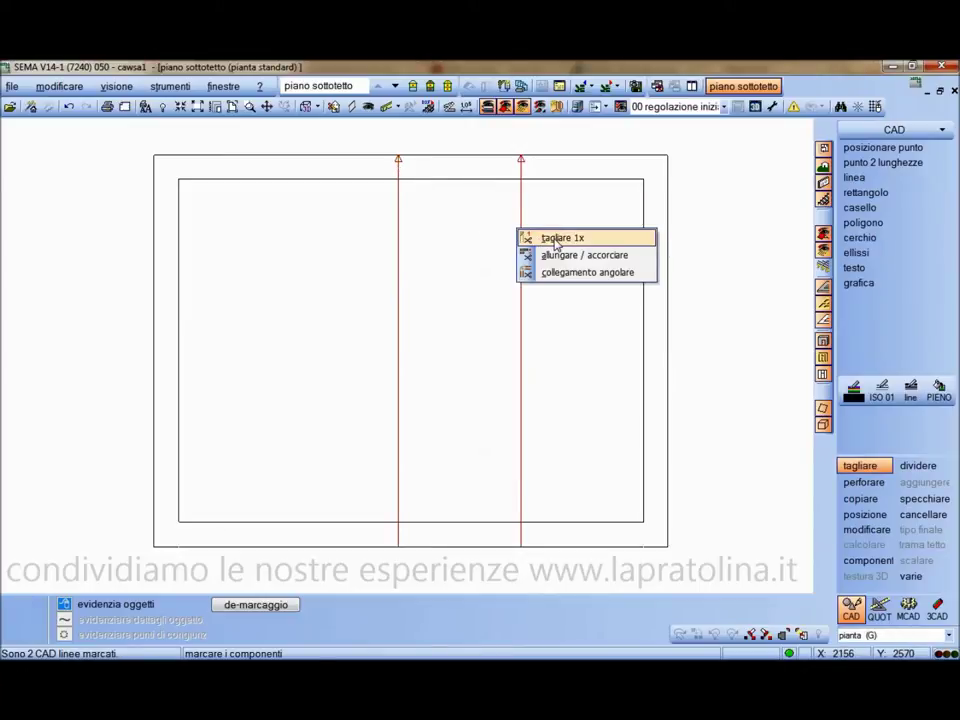
{"action": "left_click", "coordinate": [557, 240]}
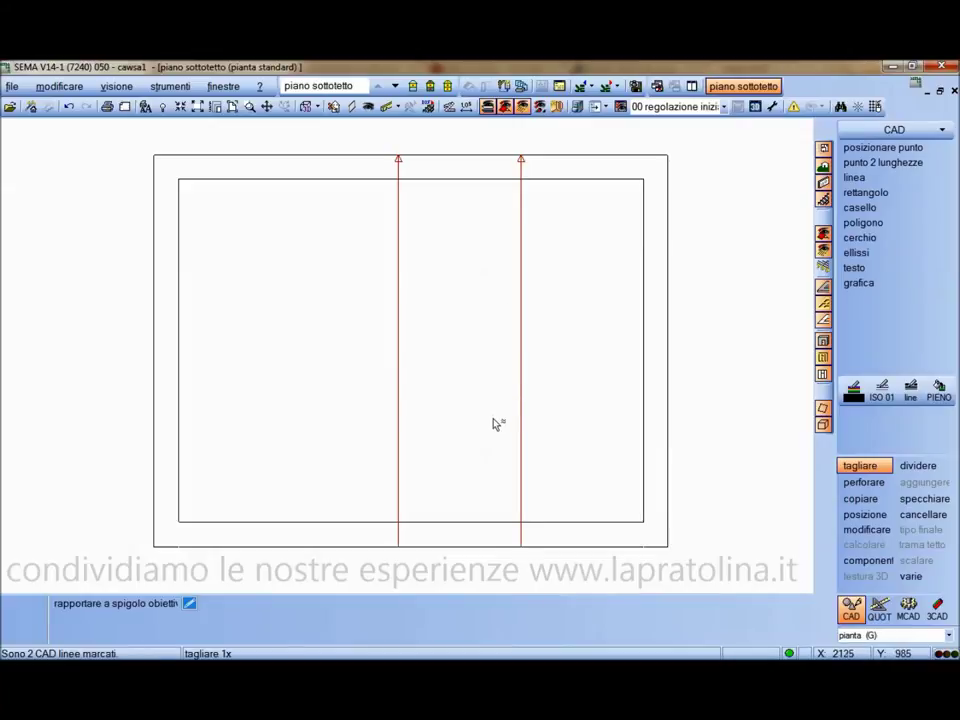
{"action": "left_click", "coordinate": [493, 521]}
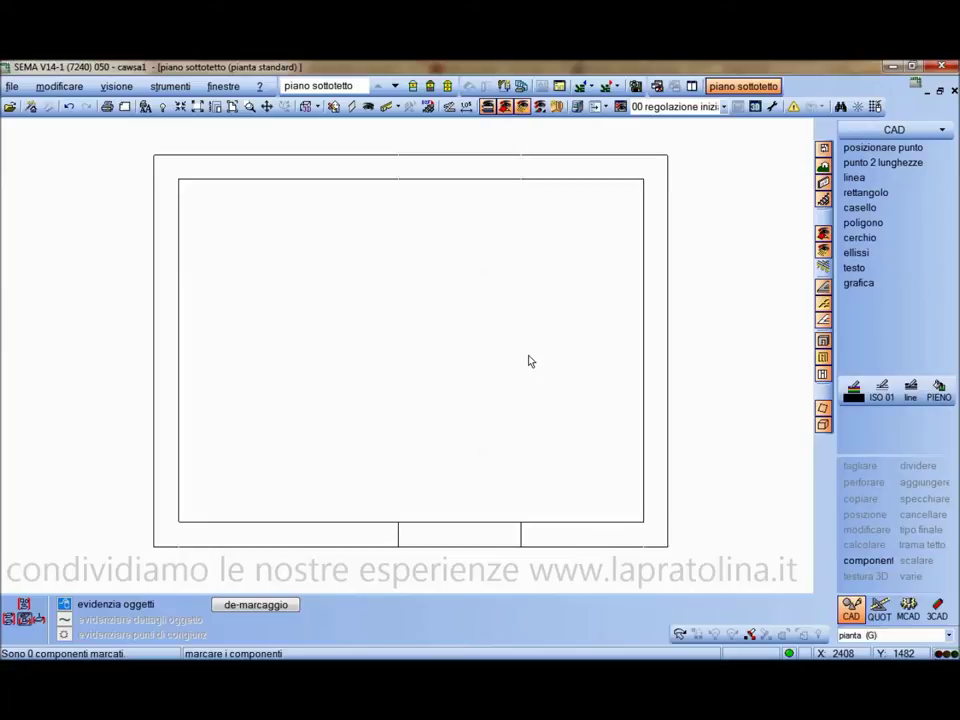
Divide both bottom wall lines by length at the left jamb point.
{"action": "left_click", "coordinate": [430, 521]}
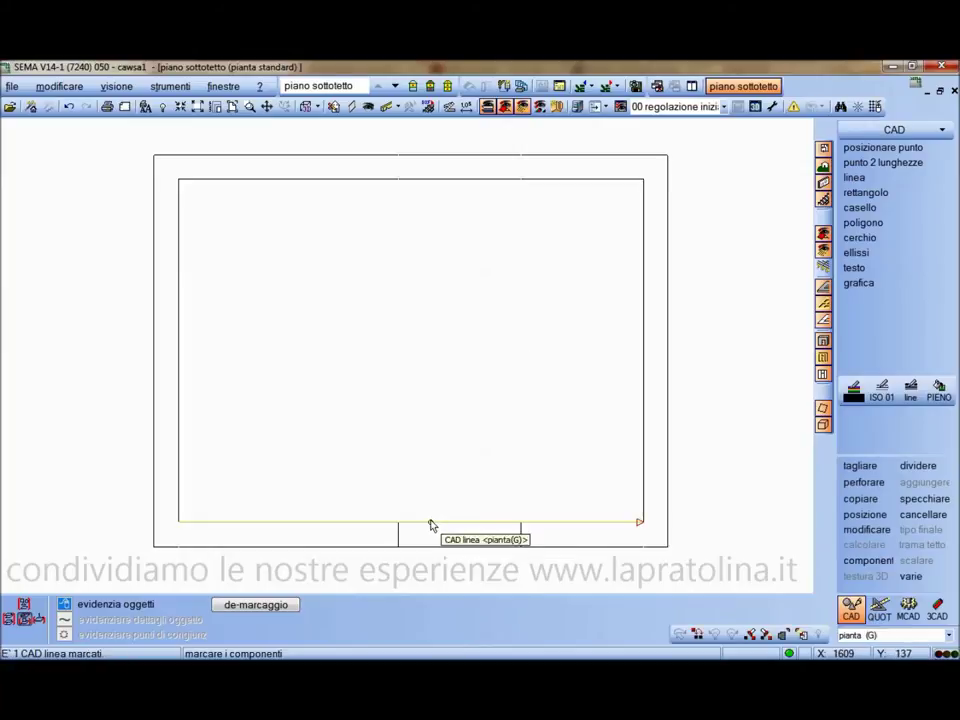
{"action": "right_click", "coordinate": [462, 547]}
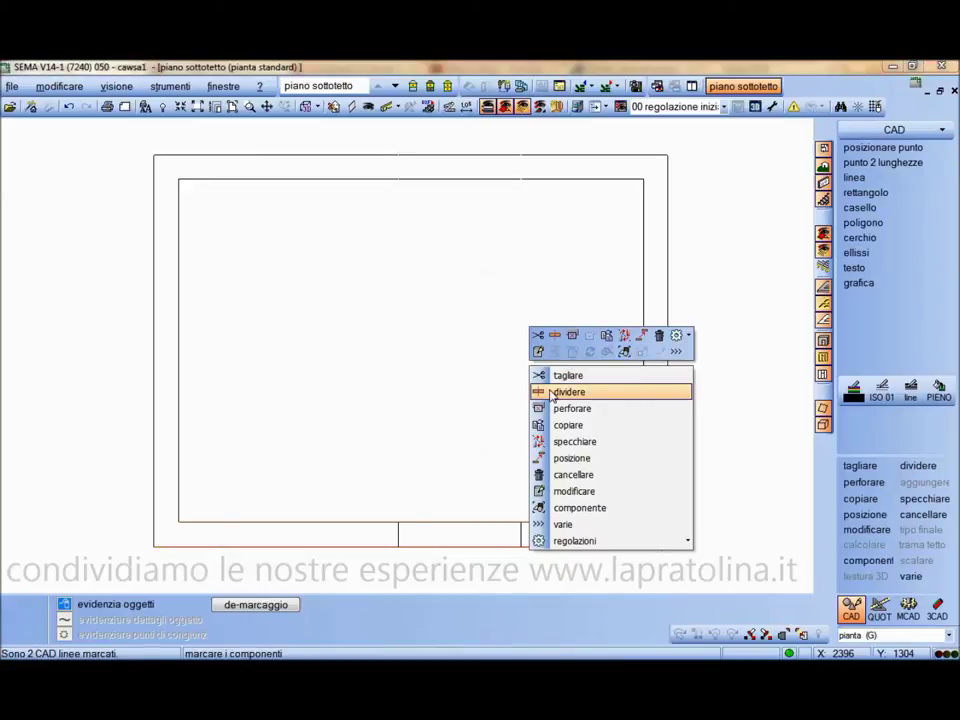
{"action": "left_click", "coordinate": [552, 393]}
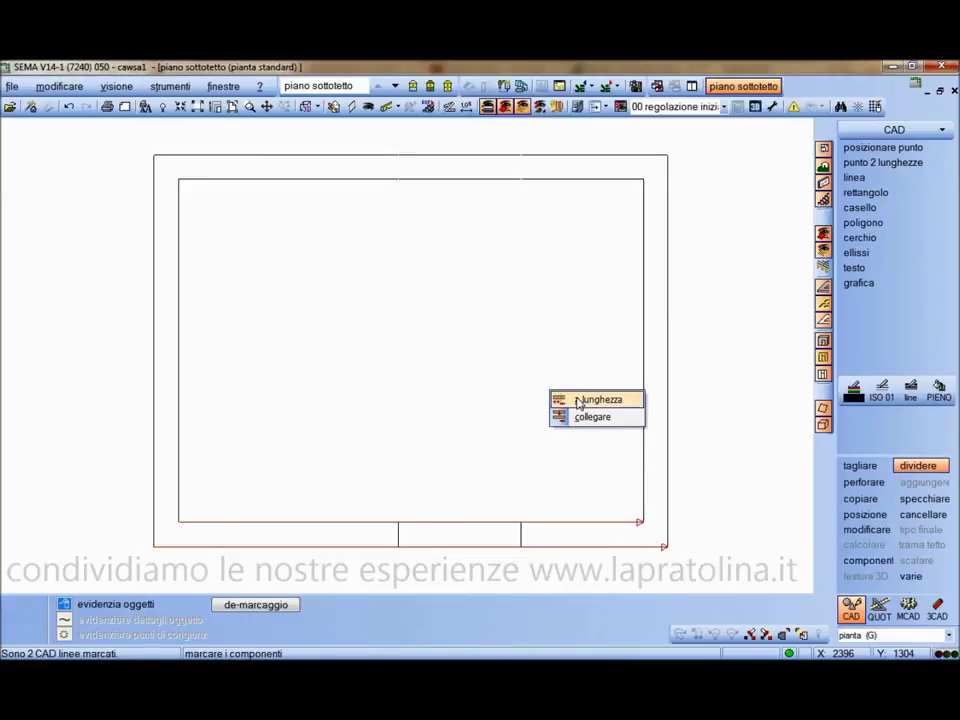
{"action": "left_click", "coordinate": [578, 400]}
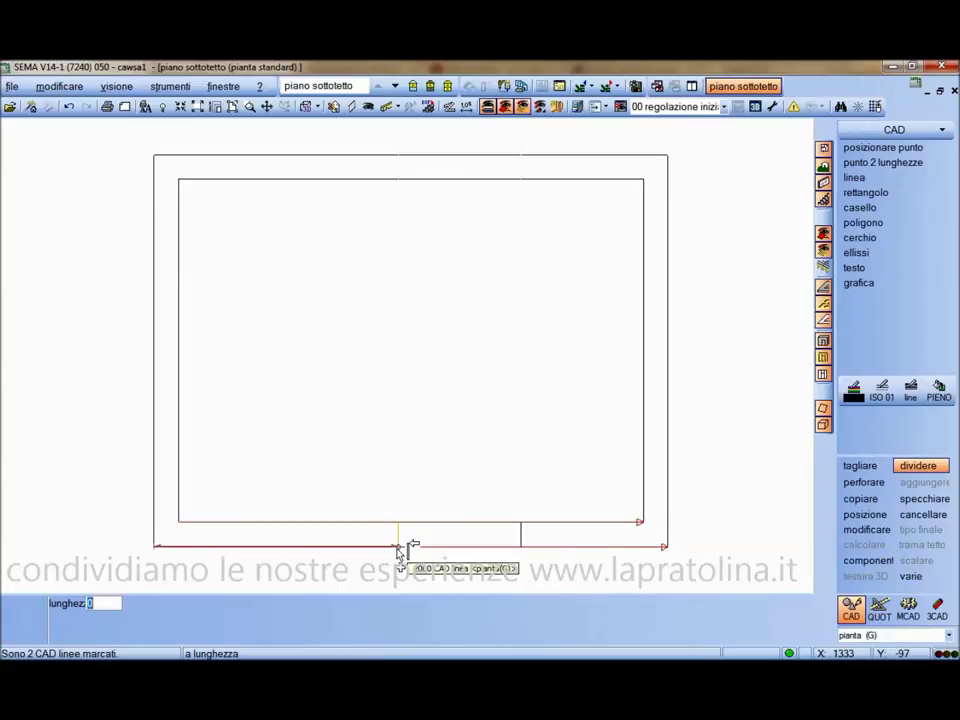
{"action": "left_click", "coordinate": [397, 548]}
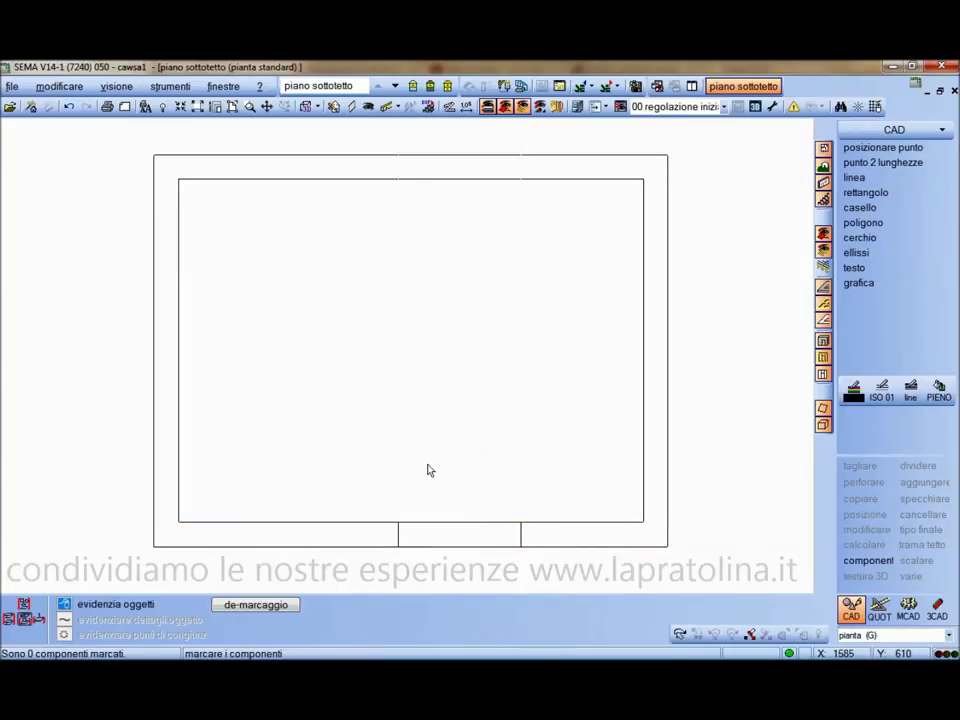
Trim the outer and inner wall segments across the doorway back to the jambs.
{"action": "left_click", "coordinate": [418, 549]}
{"action": "left_click", "coordinate": [459, 522]}
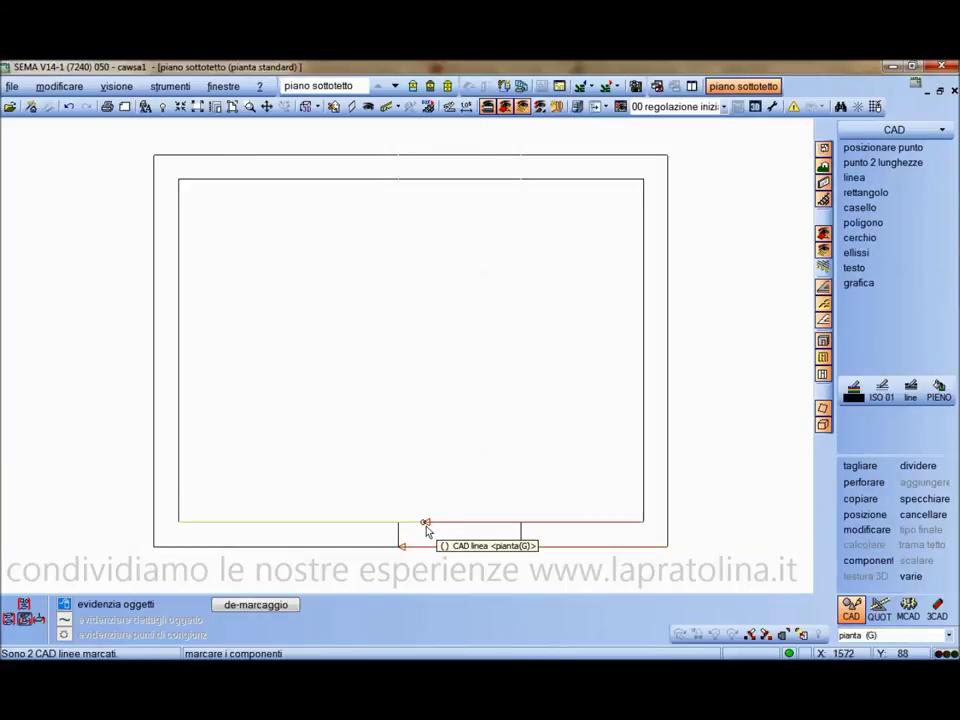
{"action": "right_click", "coordinate": [509, 418]}
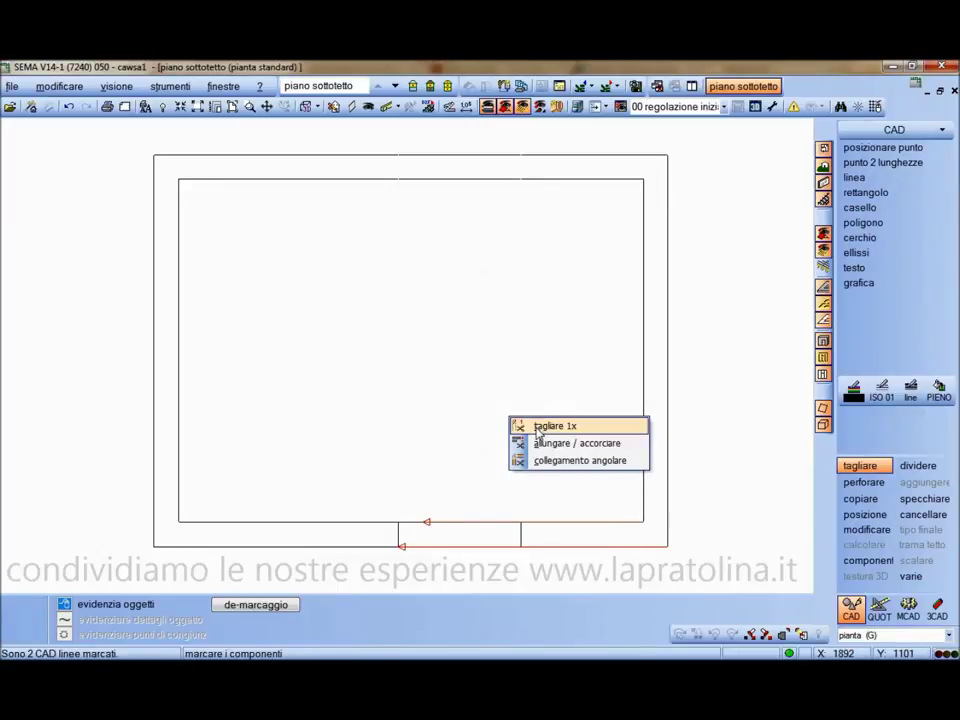
{"action": "left_click", "coordinate": [538, 427]}
{"action": "left_click", "coordinate": [521, 538]}
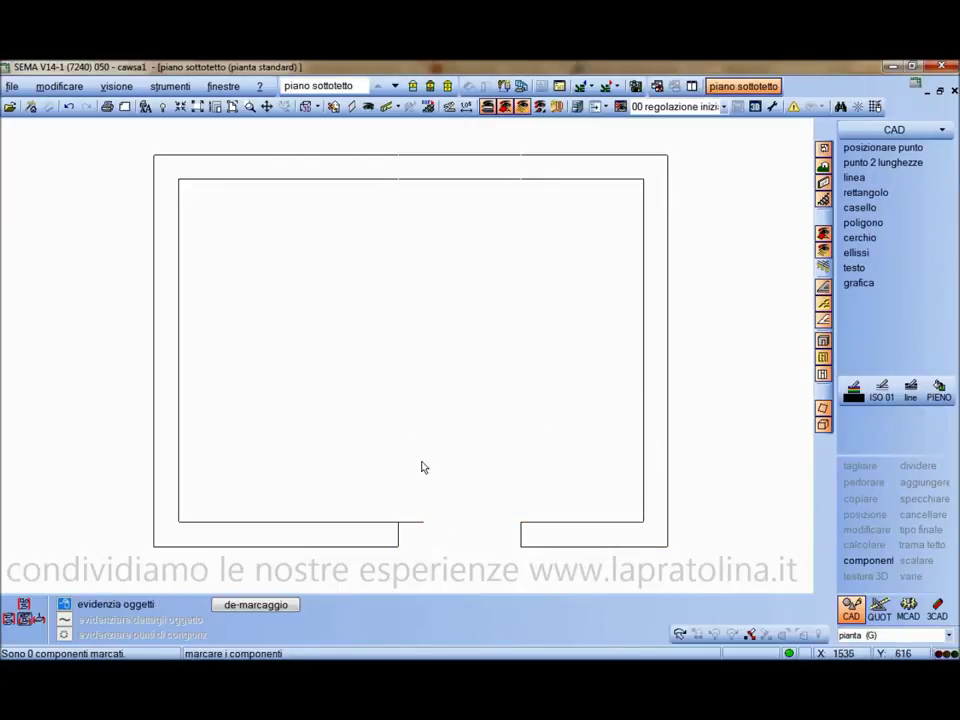
Trim the leftover inner bottom line back to the left jamb.
{"action": "left_click", "coordinate": [421, 524]}
{"action": "right_click", "coordinate": [461, 341]}
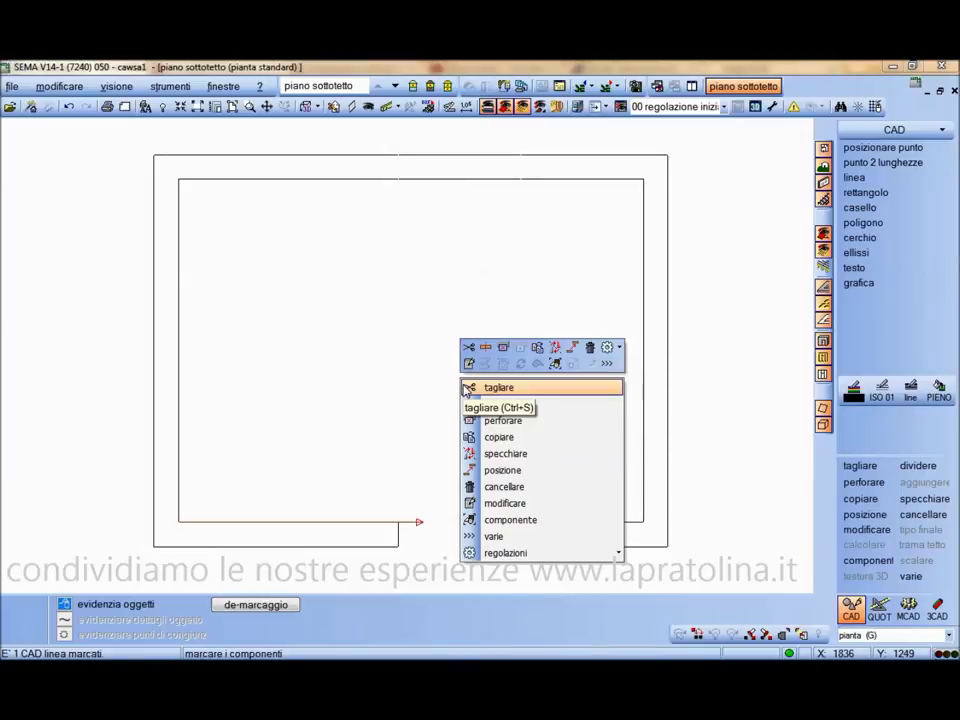
{"action": "left_click", "coordinate": [468, 388]}
{"action": "left_click", "coordinate": [490, 394]}
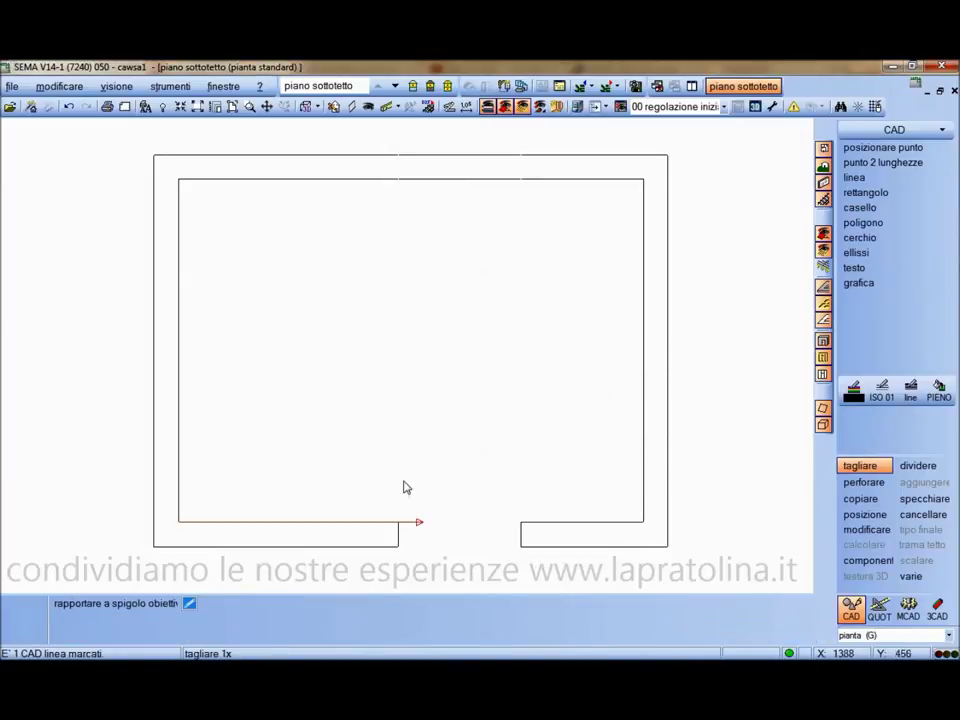
{"action": "left_click", "coordinate": [398, 524]}
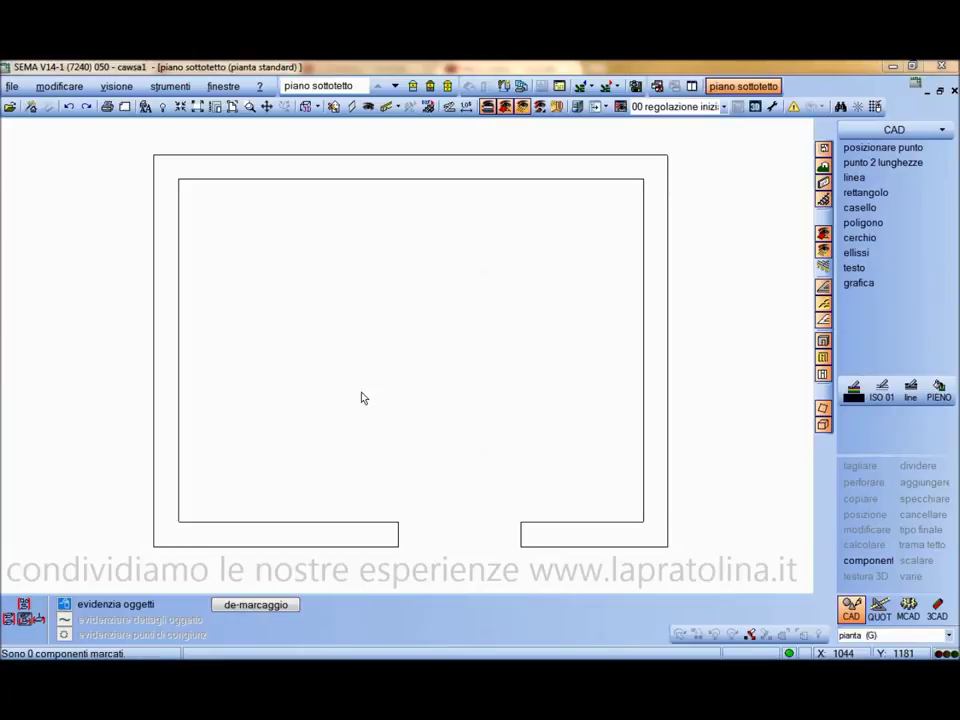
{"action": "left_click", "coordinate": [859, 237]}
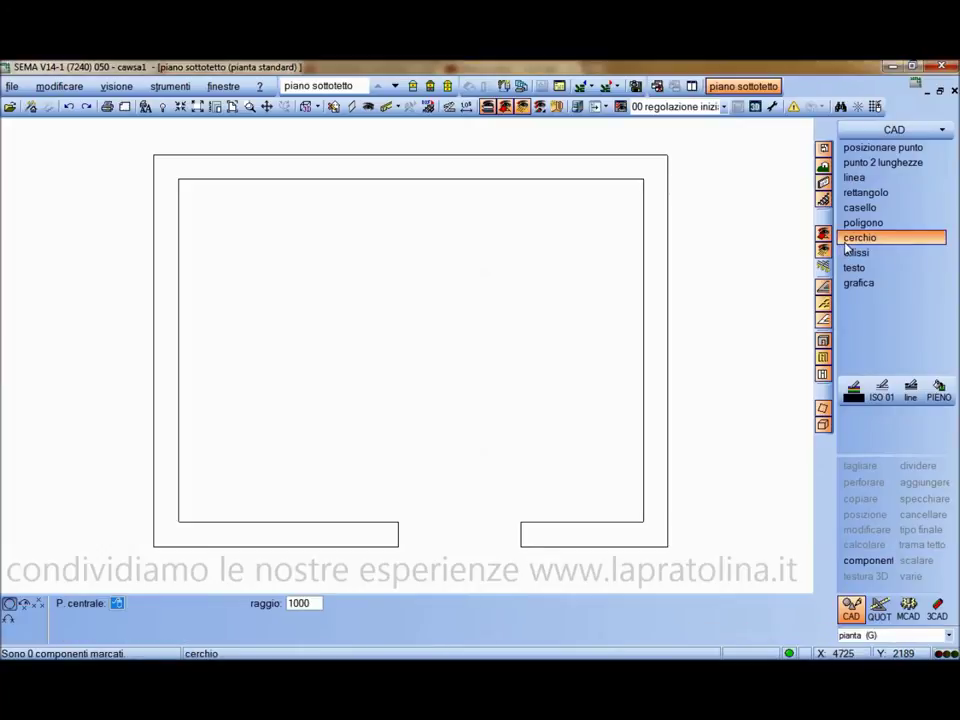
Draw a 1000-radius circle centred on the left jamb corner, reaching the right jamb.
{"action": "left_click", "coordinate": [398, 547]}
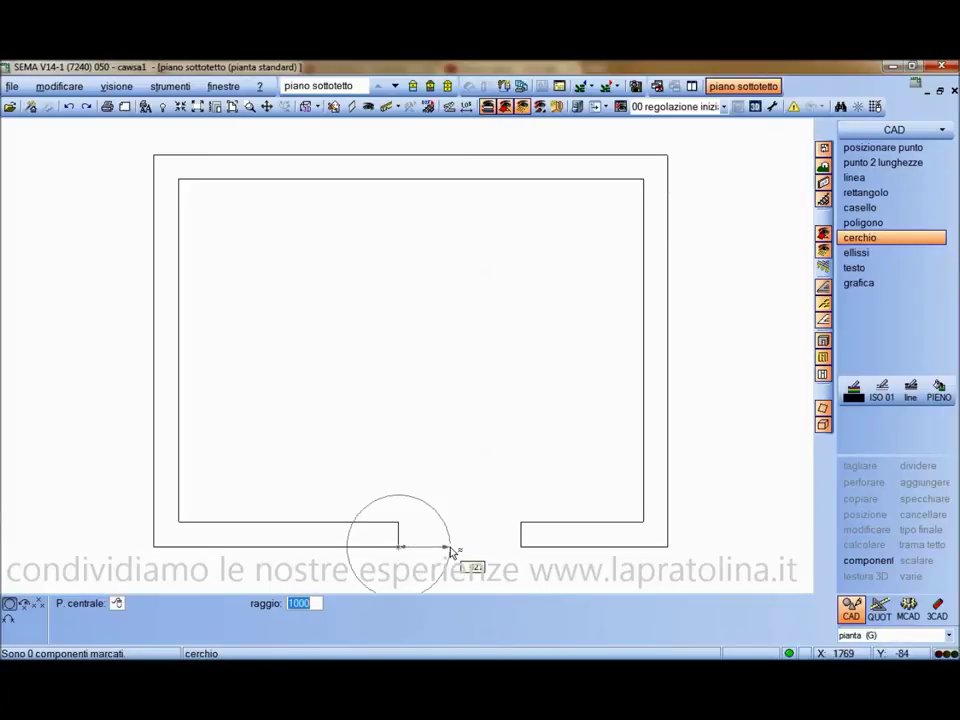
{"action": "left_click", "coordinate": [521, 547]}
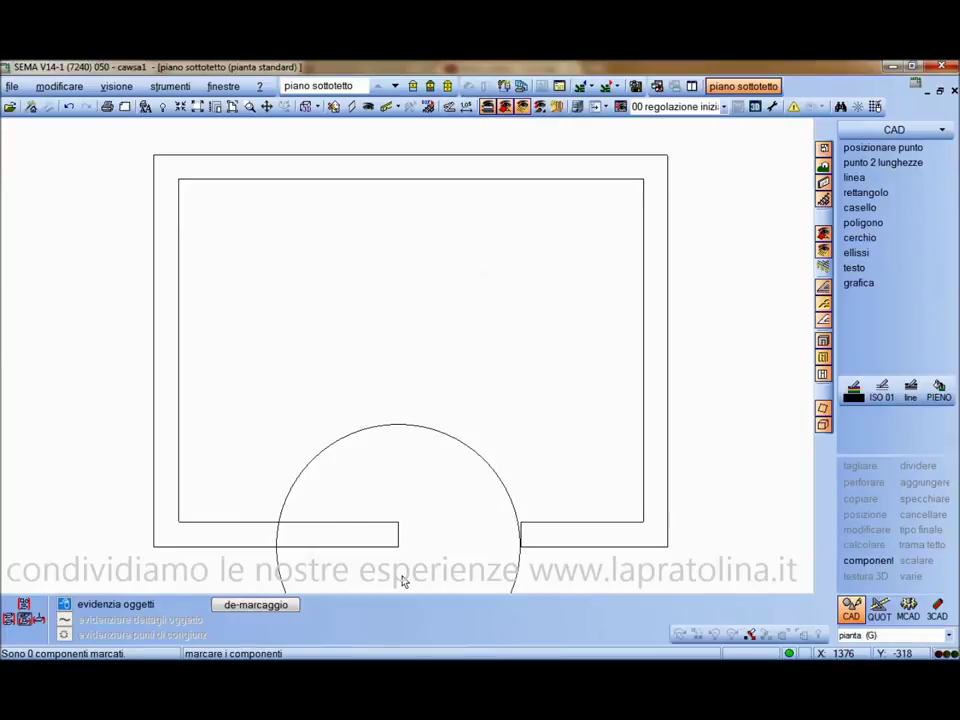
{"action": "scroll", "coordinate": [403, 581], "scroll_direction": "down", "scroll_amount": 1}
{"action": "middle_click_drag", "start_coordinate": [400, 579], "coordinate": [401, 458]}
Lengthen the left door jamb line 1000 downward to the circle's lowest point.
{"action": "key", "text": "Escape"}
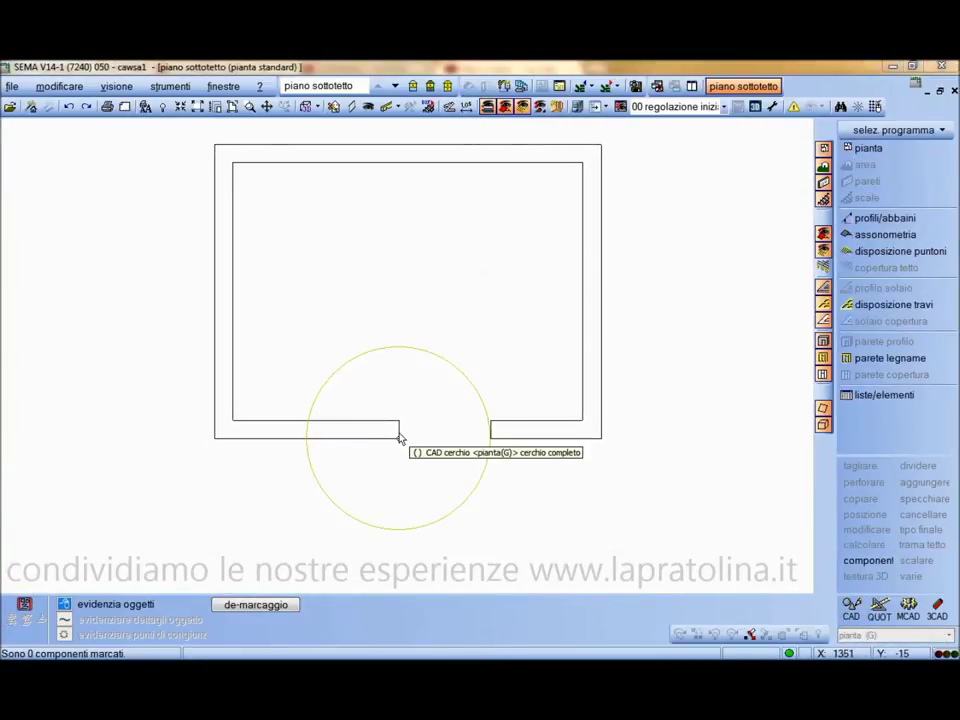
{"action": "left_click", "coordinate": [399, 437]}
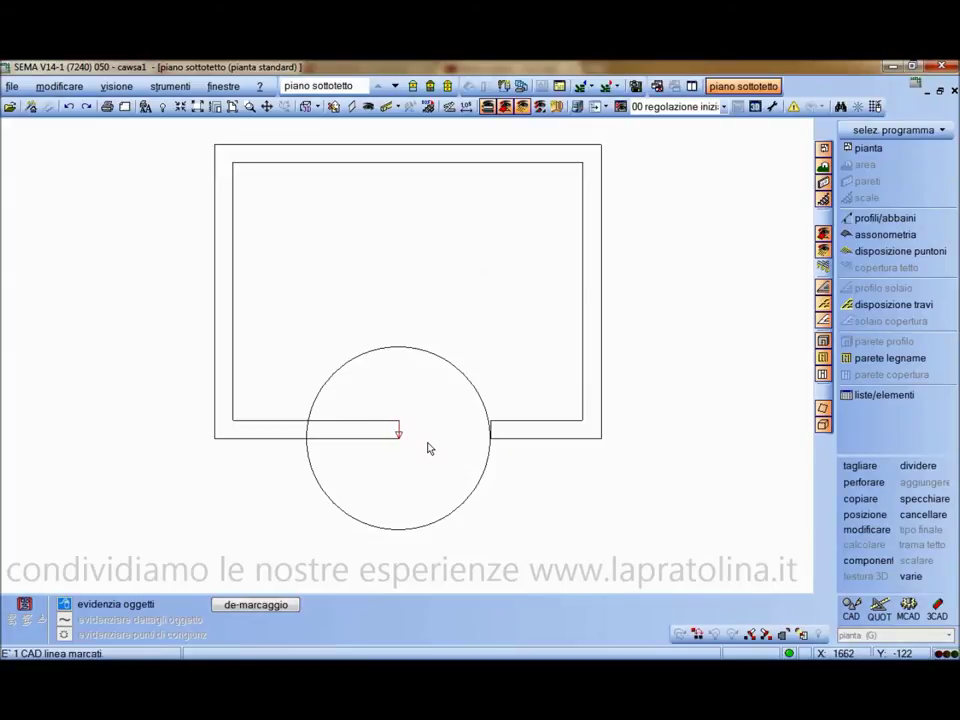
{"action": "right_click", "coordinate": [428, 448]}
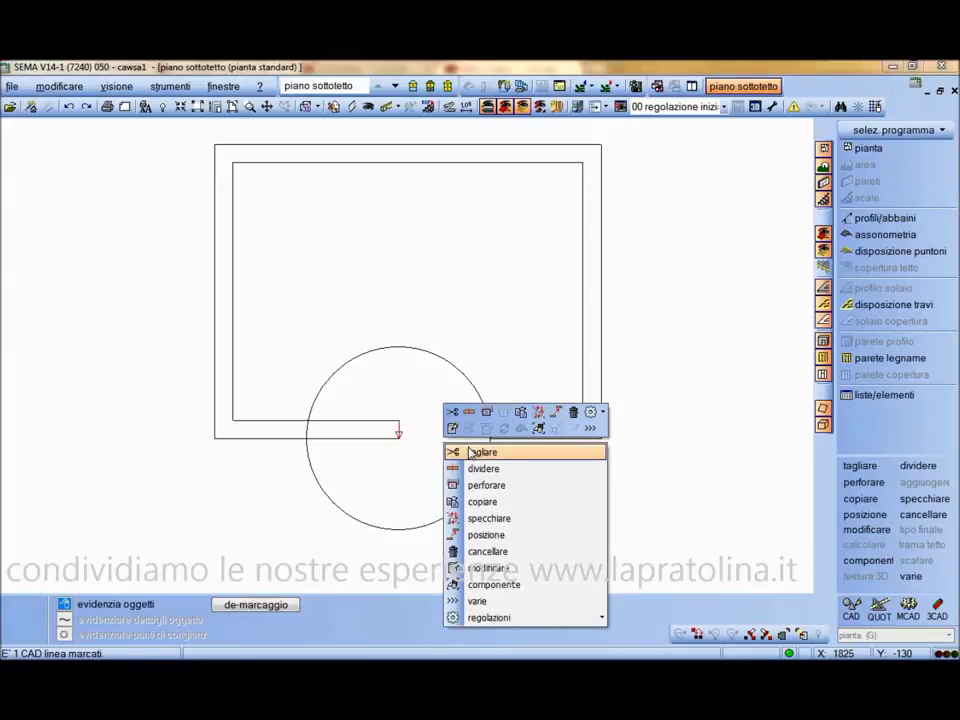
{"action": "left_click", "coordinate": [470, 452]}
{"action": "left_click", "coordinate": [484, 474]}
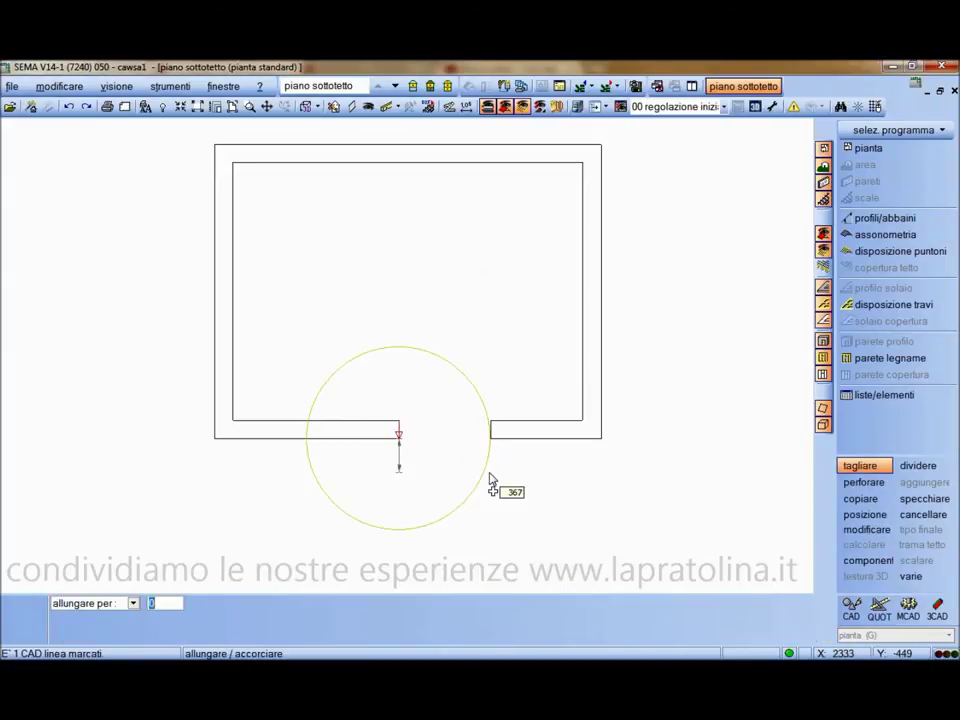
{"action": "left_click", "coordinate": [516, 530]}
{"action": "scroll", "coordinate": [375, 527], "scroll_direction": "up", "scroll_amount": 2}
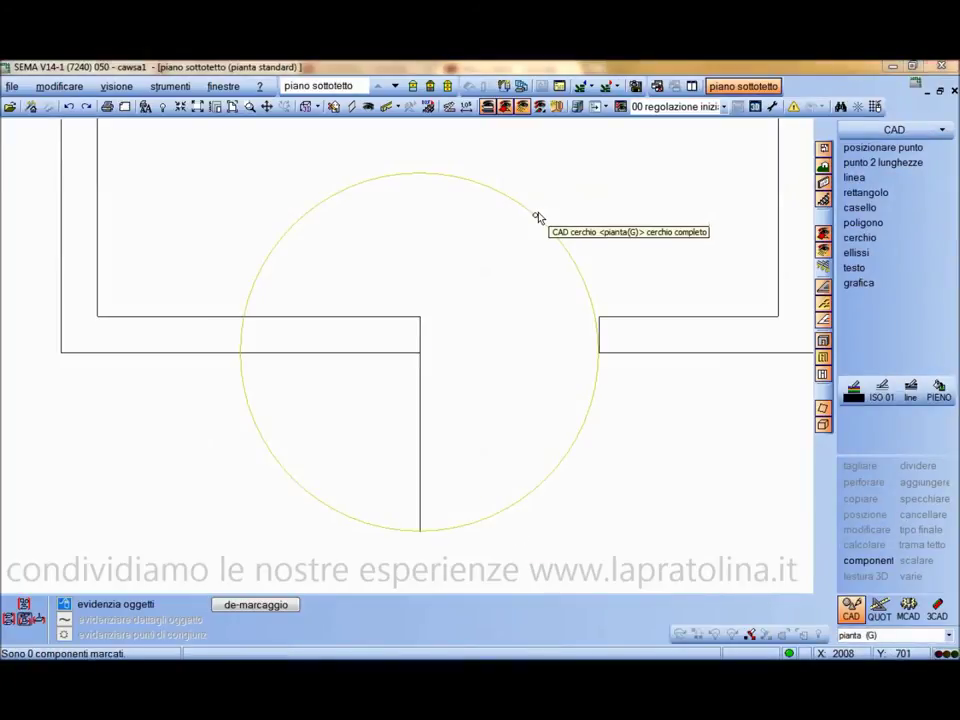
Delete the full circle.
{"action": "left_click", "coordinate": [536, 214]}
{"action": "right_click", "coordinate": [603, 212]}
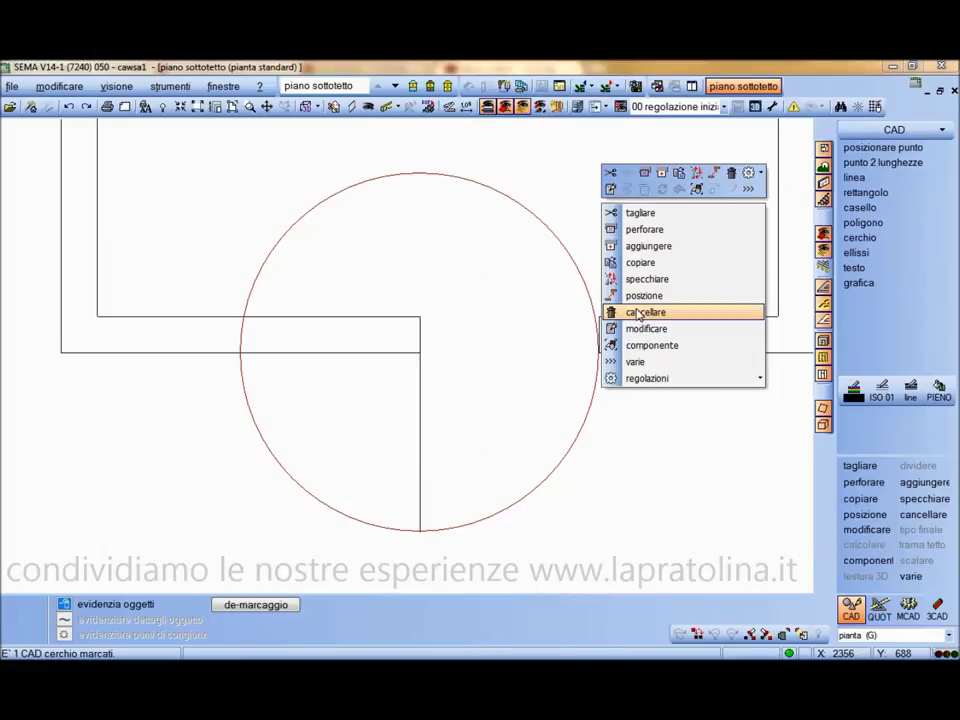
{"action": "left_click", "coordinate": [643, 312]}
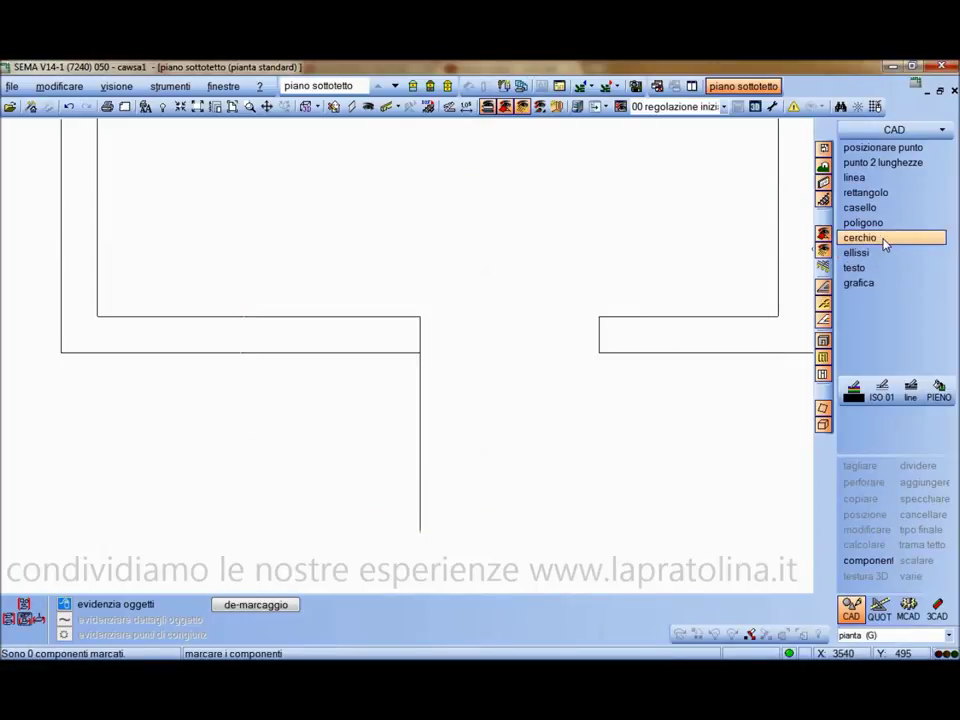
Draw a 1000-radius quarter arc on the left jamb, from 270° to the right jamb.
{"action": "left_click", "coordinate": [885, 240]}
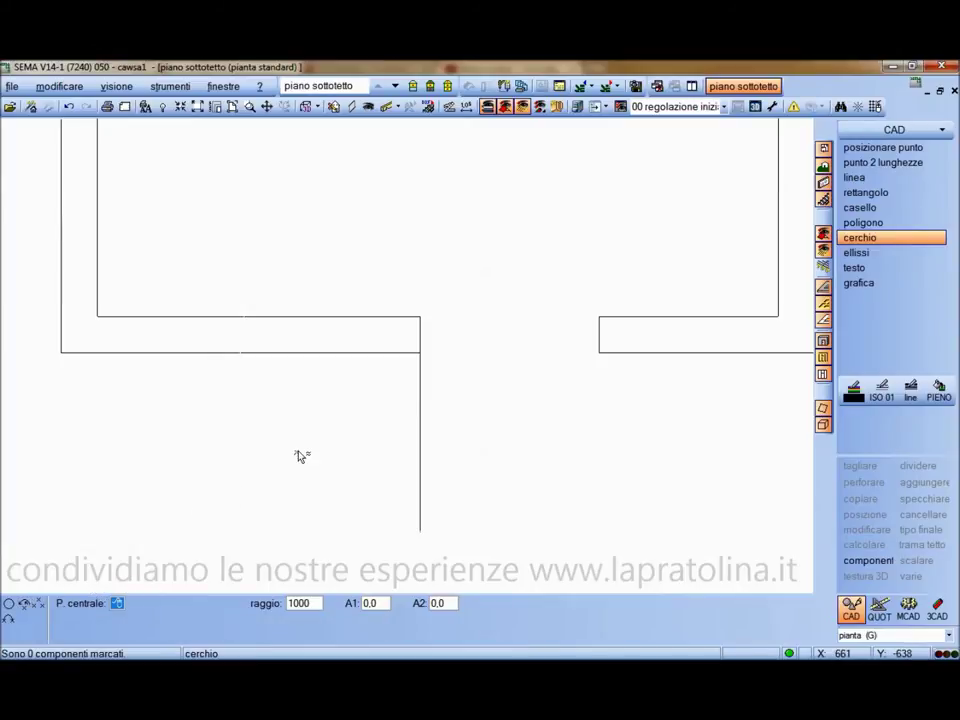
{"action": "left_click", "coordinate": [421, 354]}
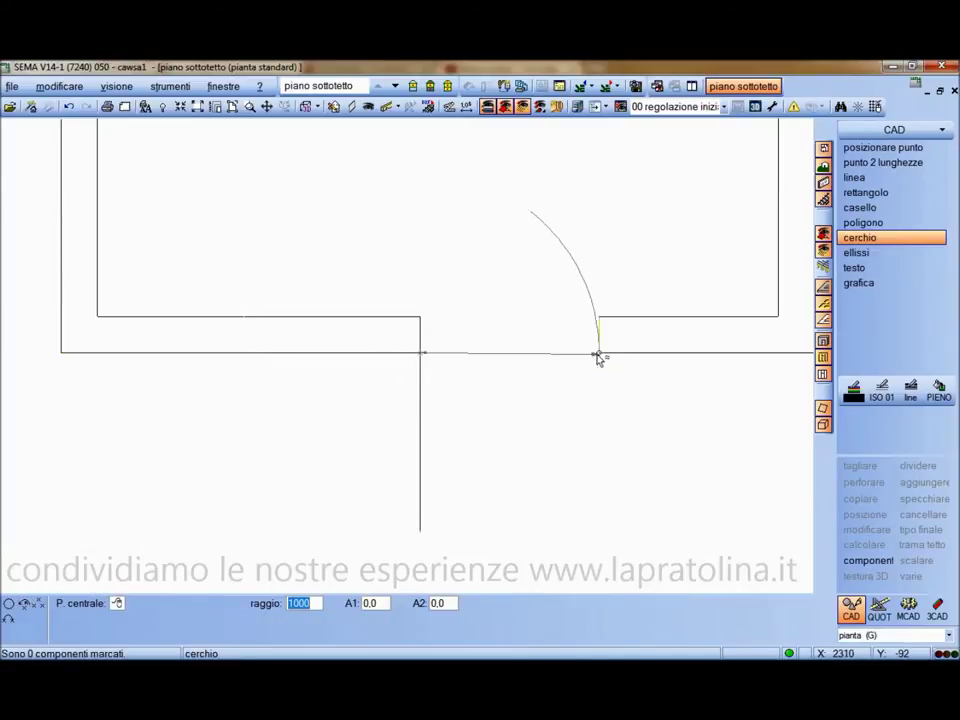
{"action": "left_click", "coordinate": [598, 355]}
{"action": "left_click", "coordinate": [421, 532]}
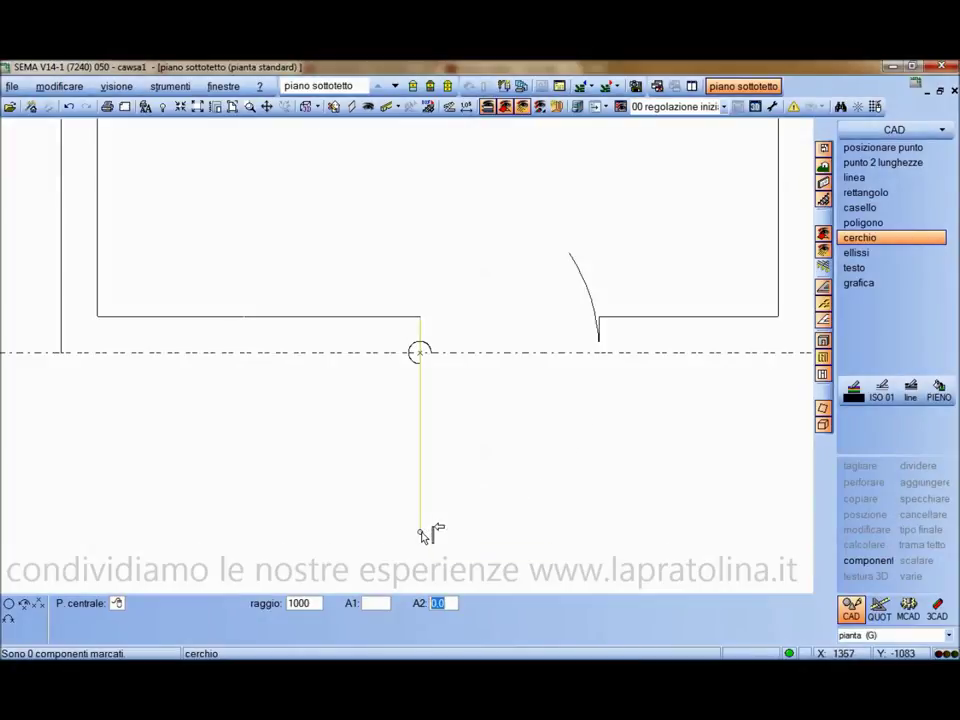
{"action": "left_click", "coordinate": [602, 352]}
{"action": "key", "text": "Escape"}
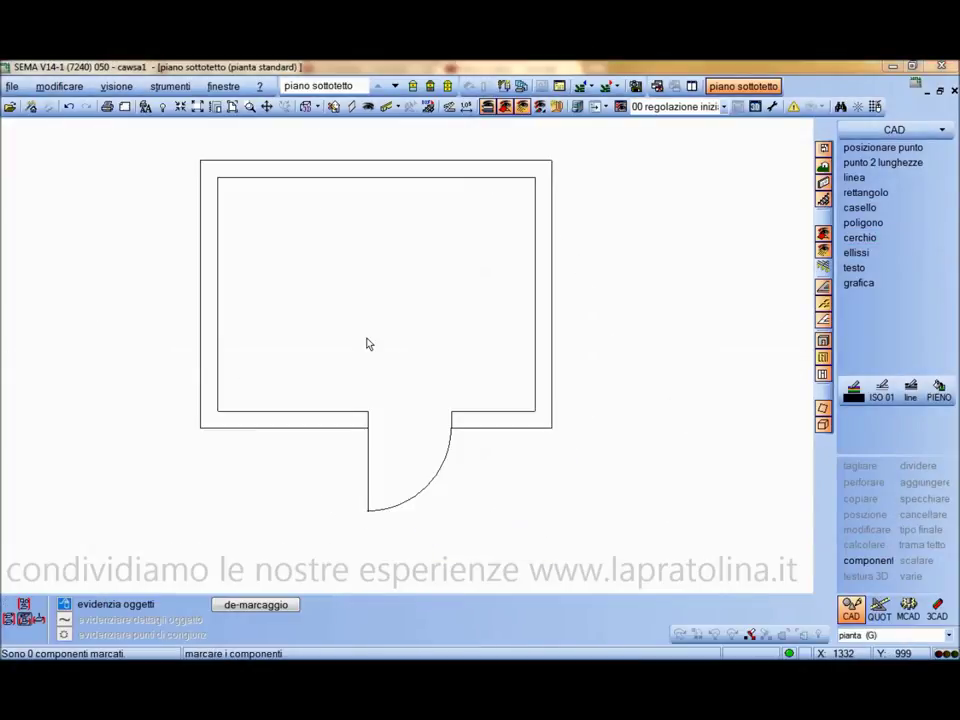
Trim the bottom-left inner wall line back to the door jamb with a single trim.
{"action": "left_click", "coordinate": [339, 410]}
{"action": "right_click", "coordinate": [352, 333]}
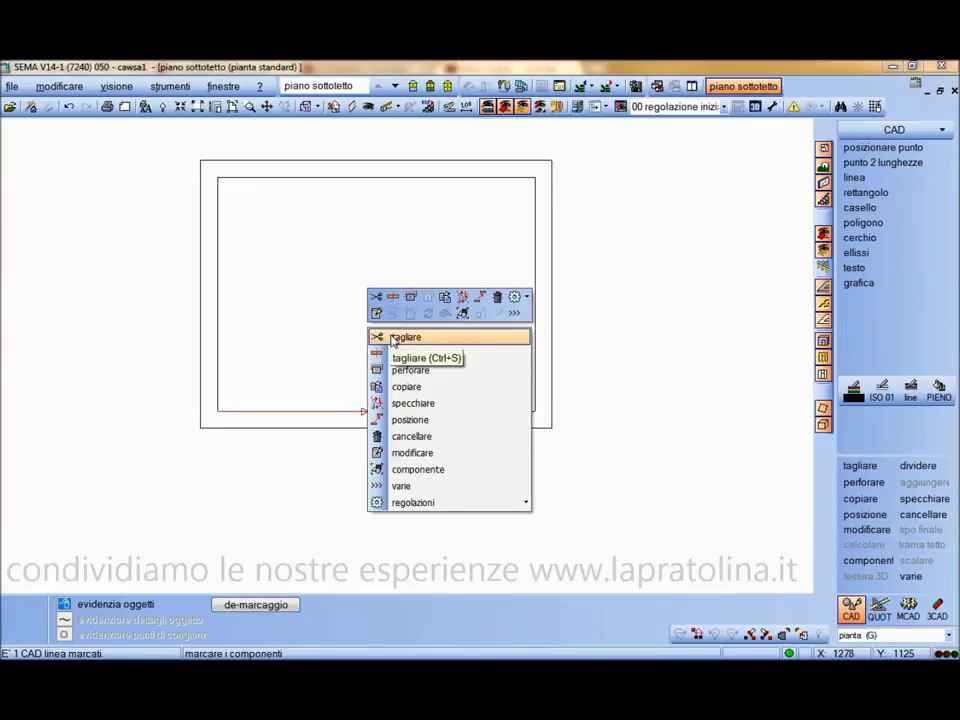
{"action": "left_click", "coordinate": [395, 337]}
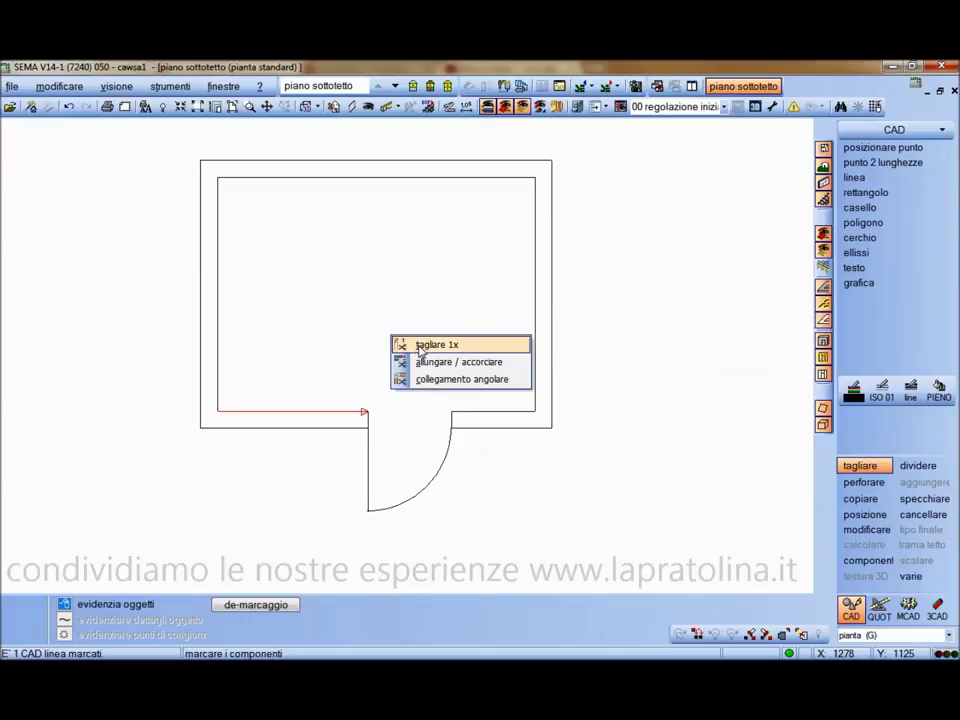
{"action": "left_click", "coordinate": [421, 348]}
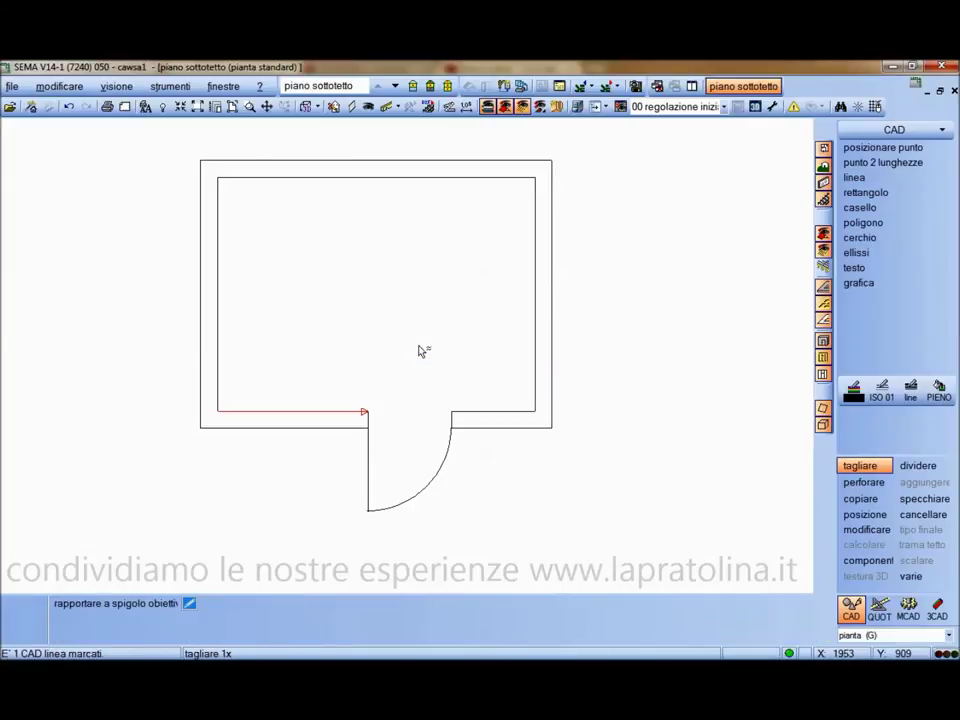
{"action": "left_click", "coordinate": [456, 422]}
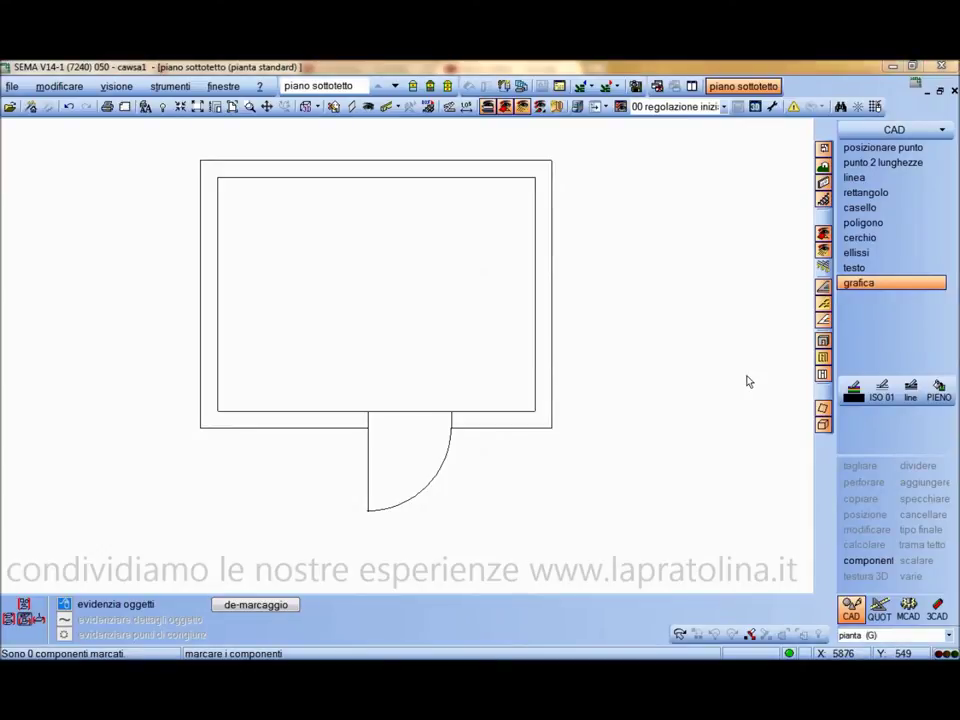
Place the horizontal 0° title 'PIANTA TUTORIAL' inside the room.
{"action": "left_click", "coordinate": [854, 268]}
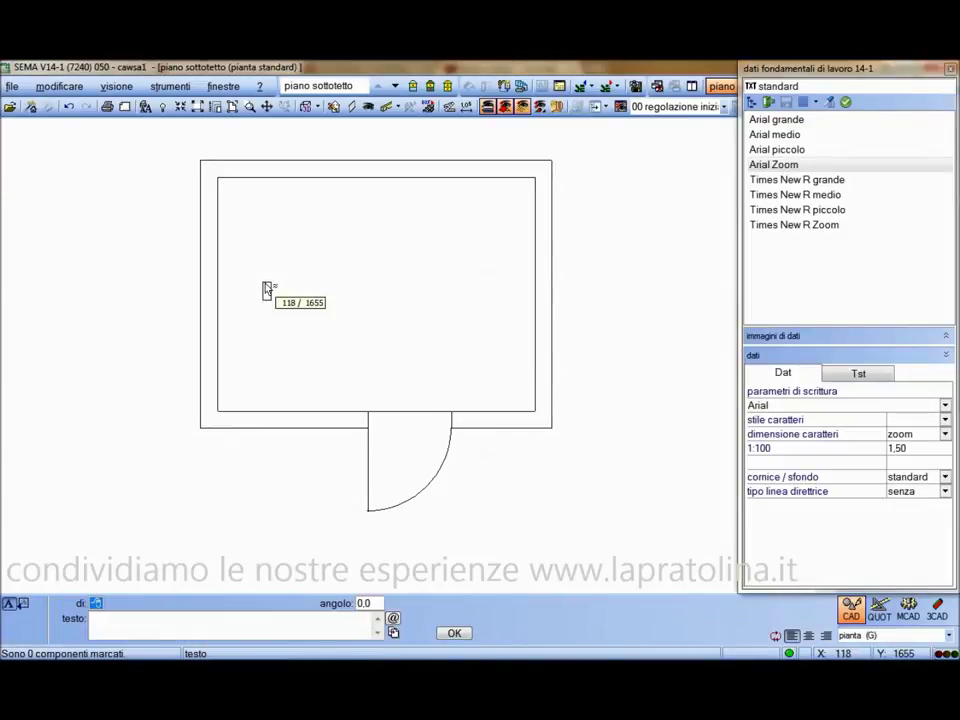
{"action": "left_click", "coordinate": [266, 285]}
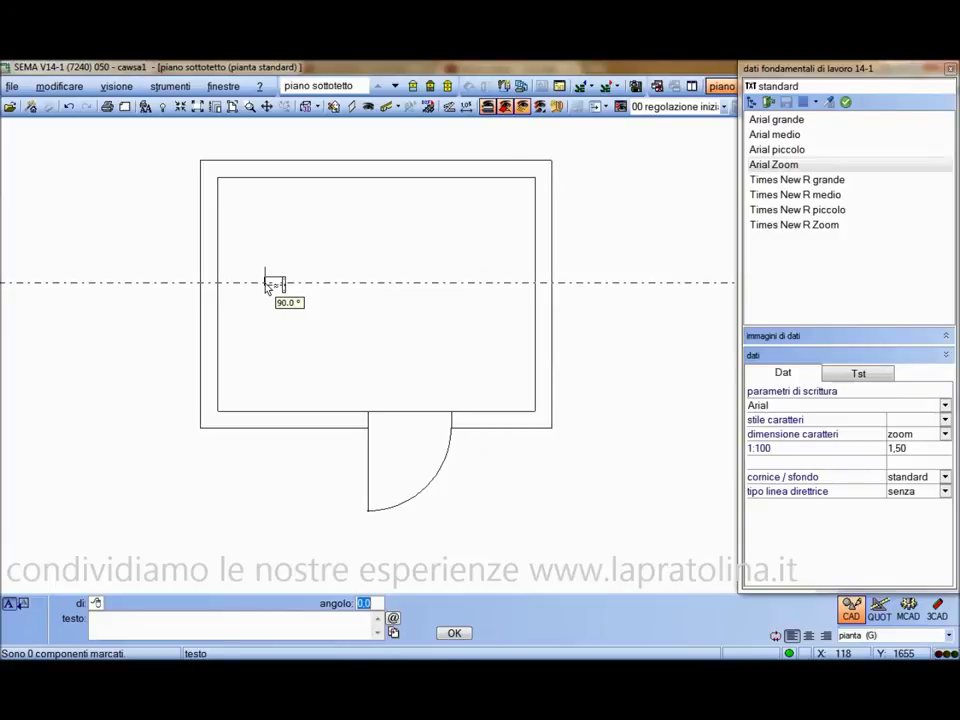
{"action": "left_click", "coordinate": [395, 287]}
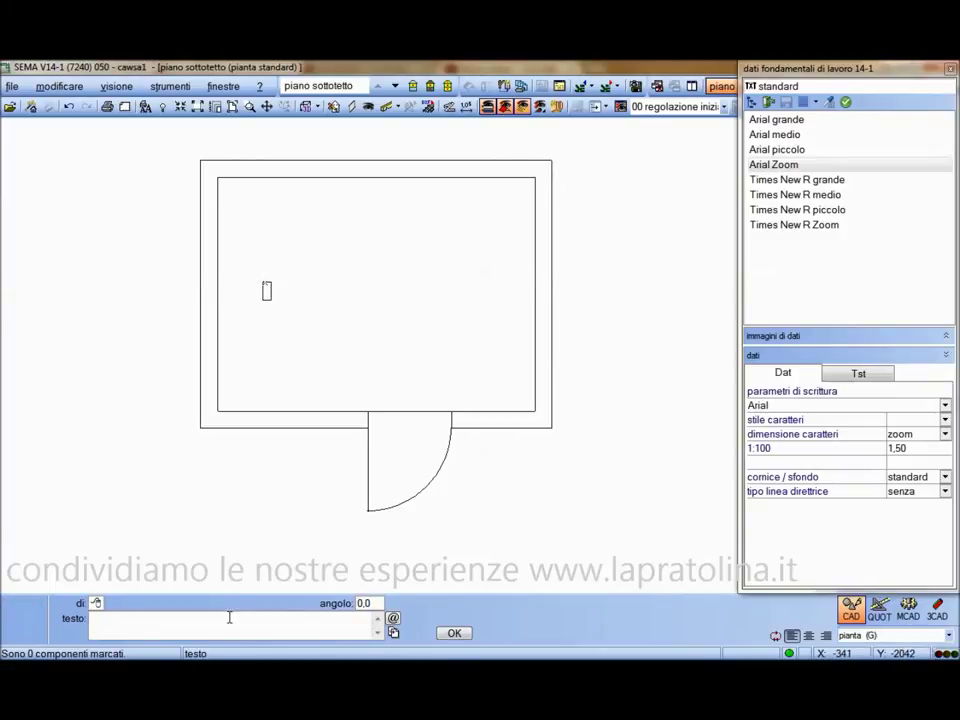
{"action": "type", "text": "PIANTA TUTORIAL"}
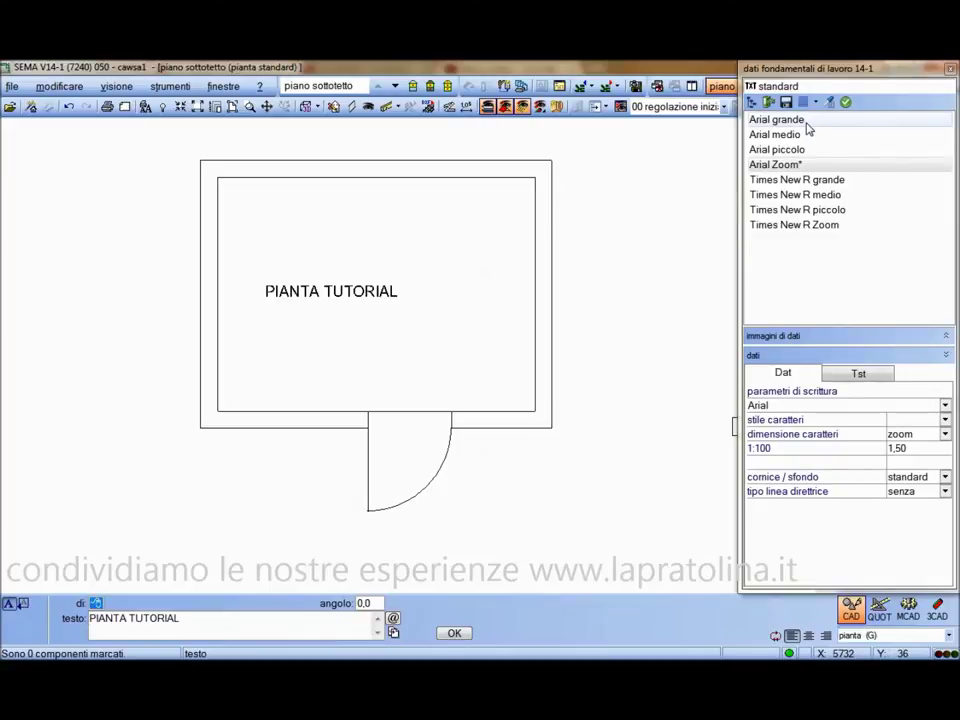
Switch the text to medium Arial and insert the system date 09/02/2014 beneath the title.
{"action": "left_click", "coordinate": [806, 121]}
{"action": "left_click", "coordinate": [795, 135]}
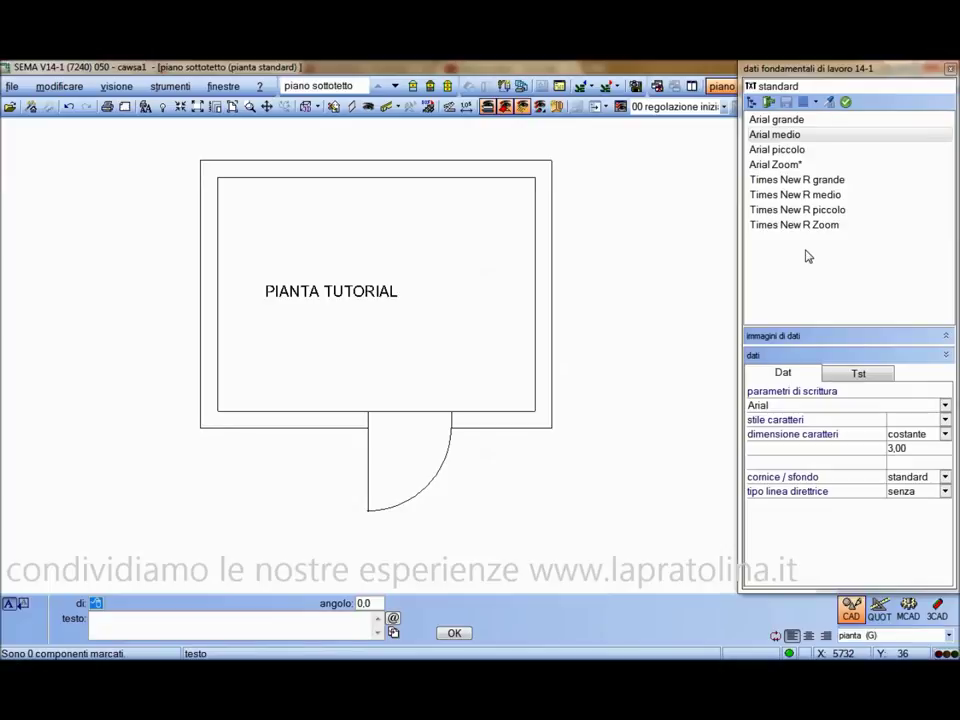
{"action": "left_click", "coordinate": [393, 619]}
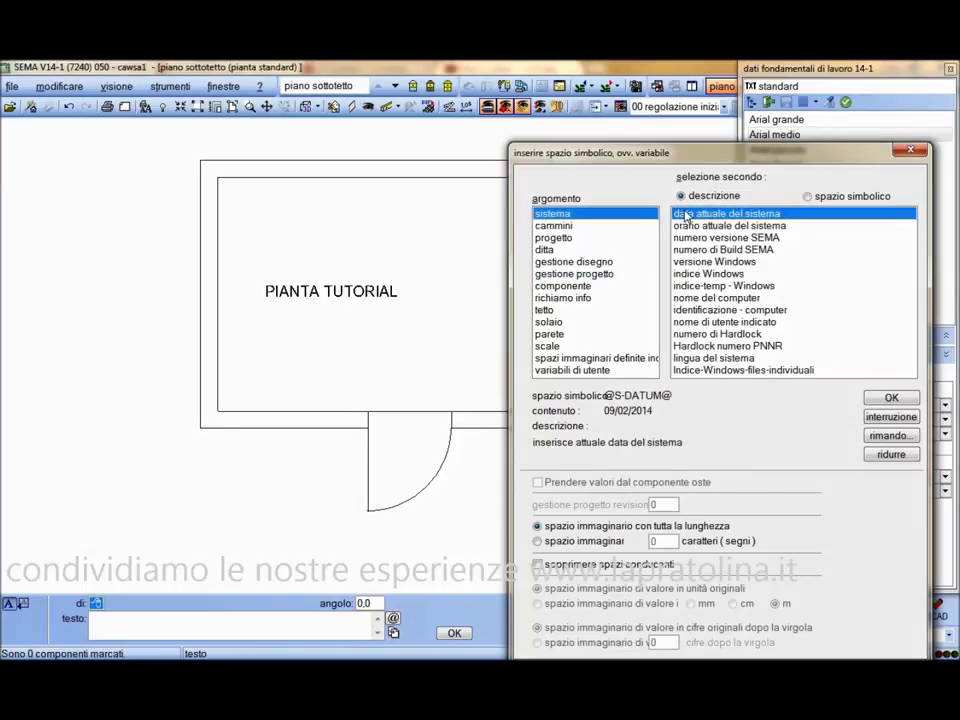
{"action": "left_click", "coordinate": [891, 397]}
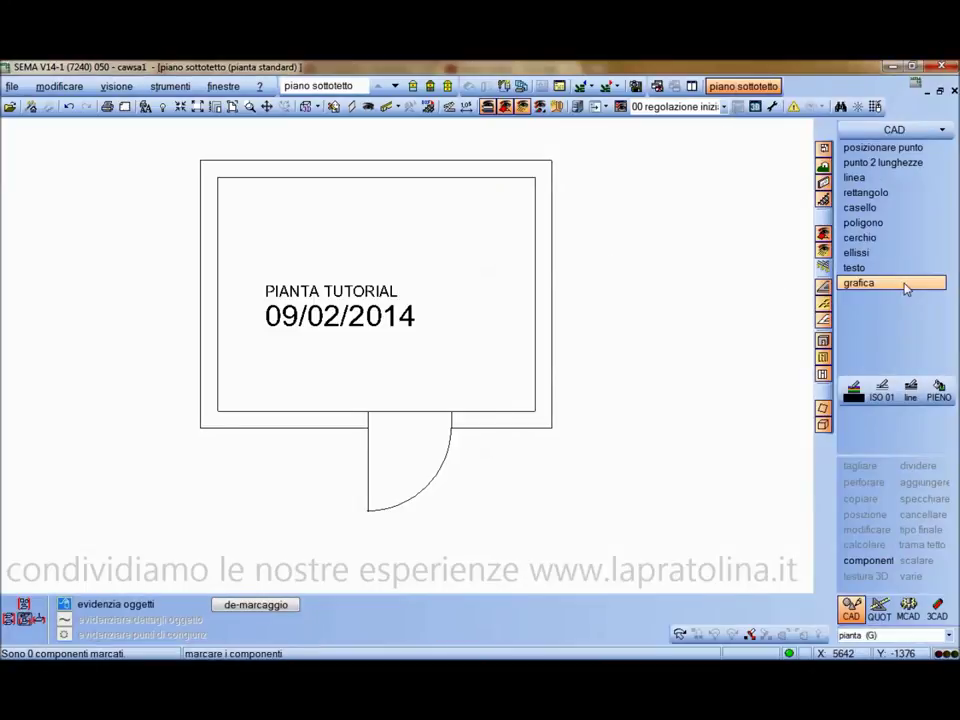
Place the wooden shed picture to the right of the room plan.
{"action": "left_click", "coordinate": [906, 286]}
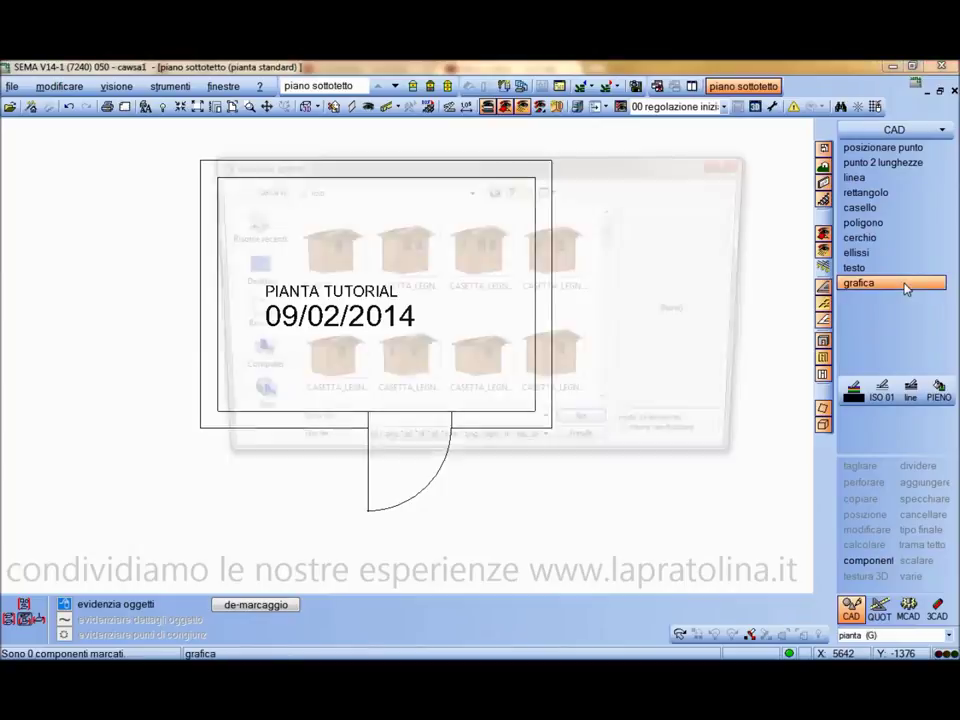
{"action": "left_click", "coordinate": [591, 432]}
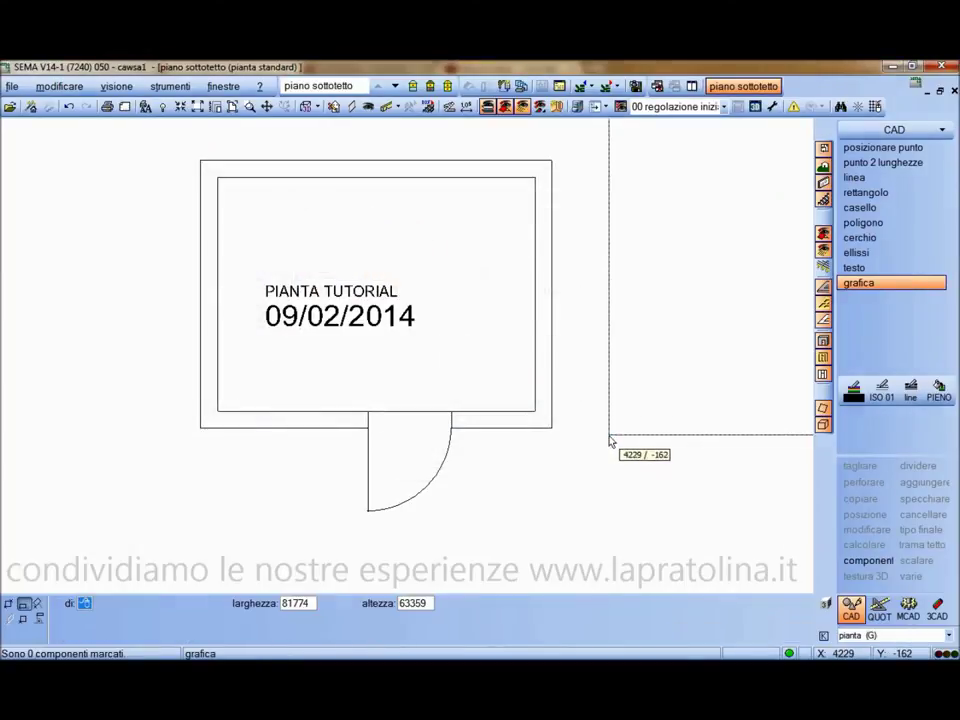
{"action": "left_click", "coordinate": [570, 462]}
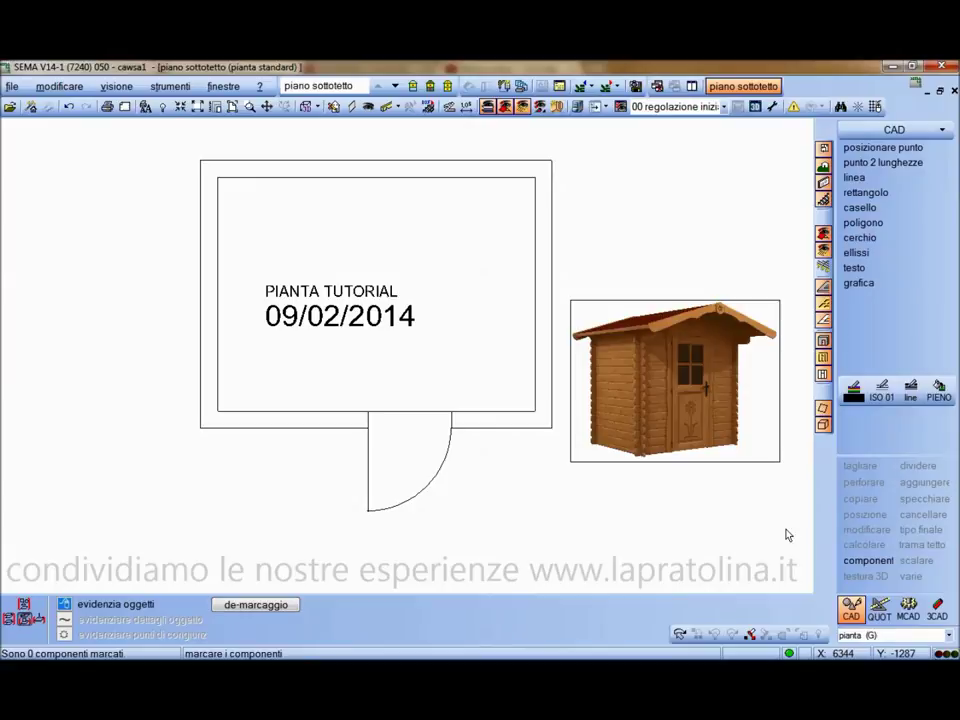
{"action": "left_click", "coordinate": [12, 86]}
{"action": "mouse_move", "coordinate": [60, 262]}
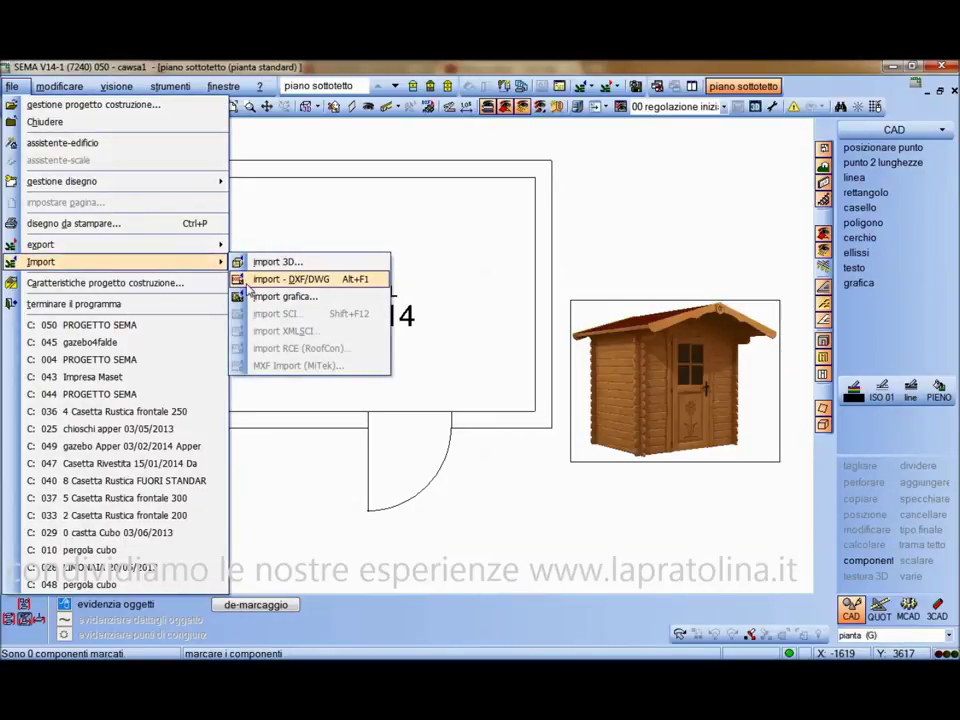
Import the shed's DXF/DWG drawing and move it to the lower left of the room.
{"action": "left_click", "coordinate": [248, 283]}
{"action": "left_click", "coordinate": [585, 431]}
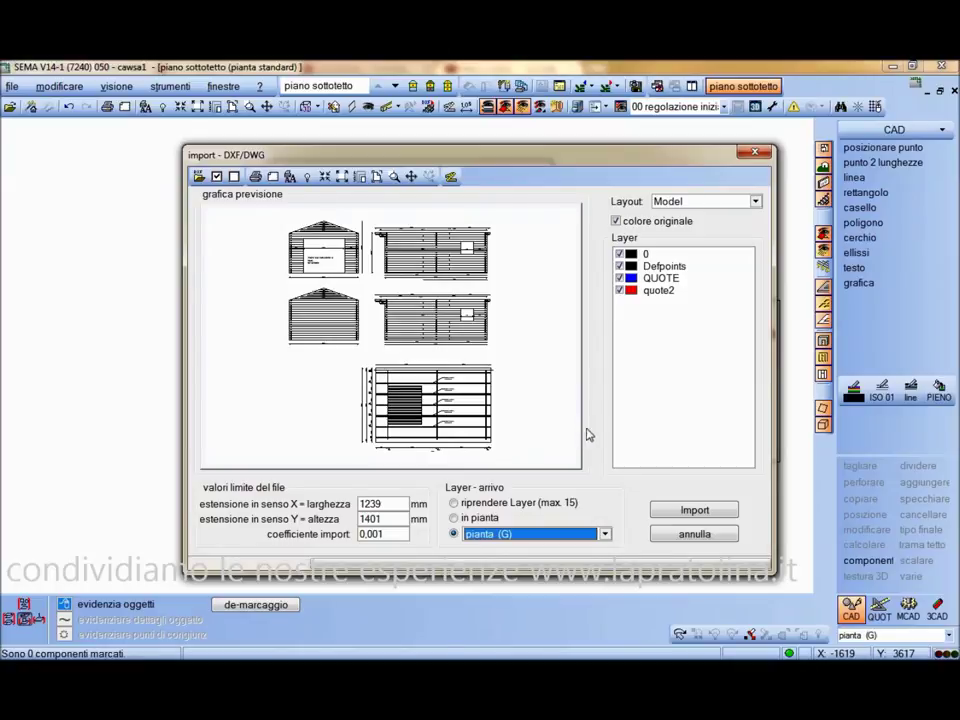
{"action": "left_click", "coordinate": [690, 510]}
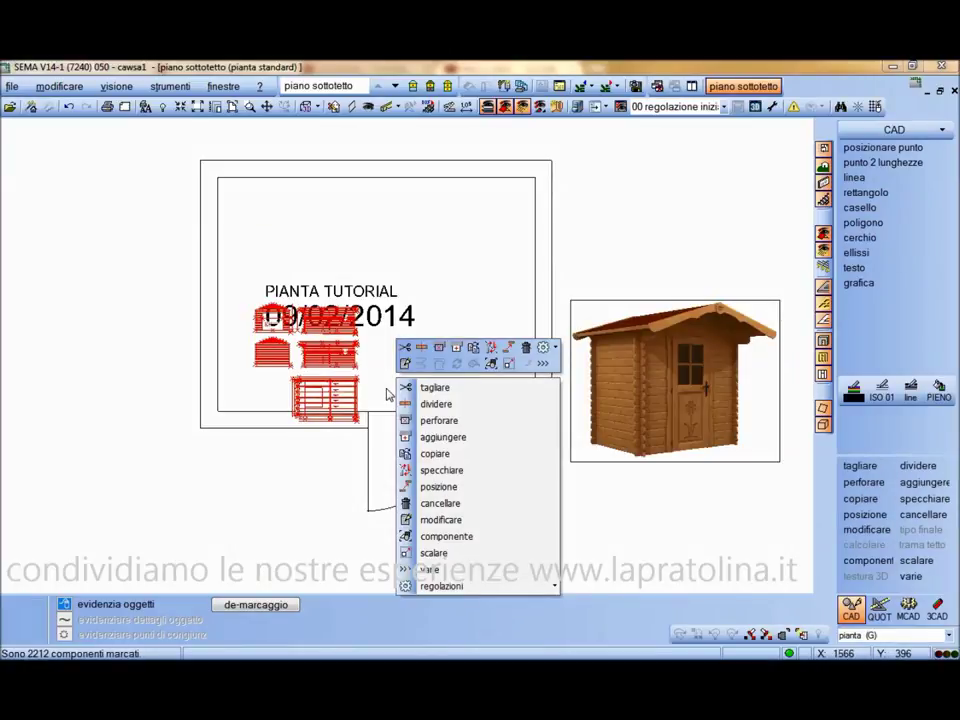
{"action": "left_click", "coordinate": [408, 486]}
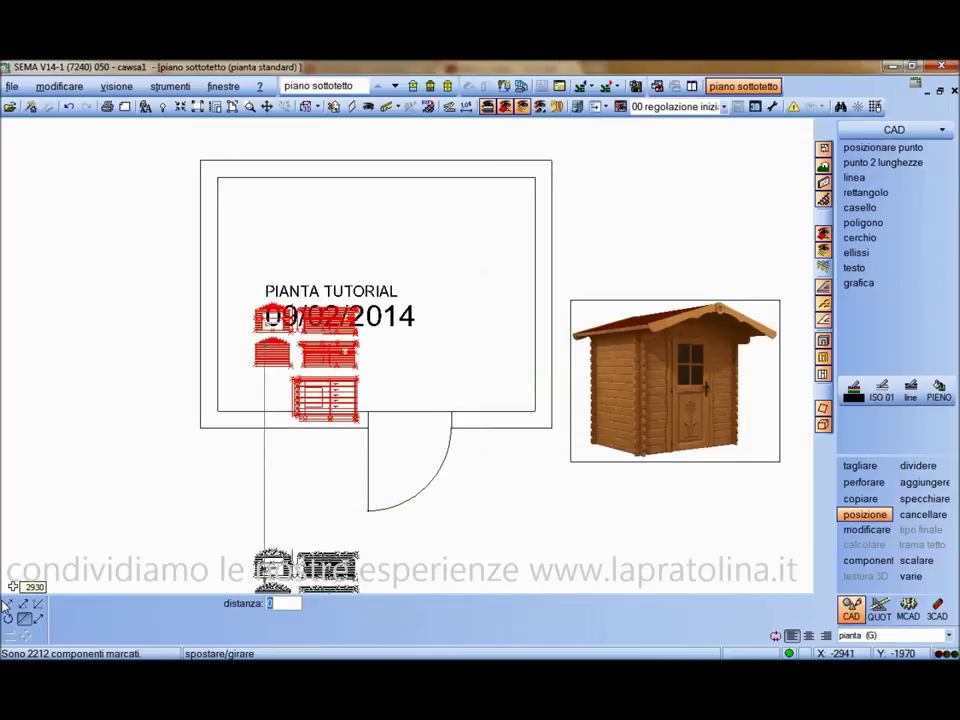
{"action": "left_click", "coordinate": [130, 495]}
{"action": "left_click", "coordinate": [656, 452]}
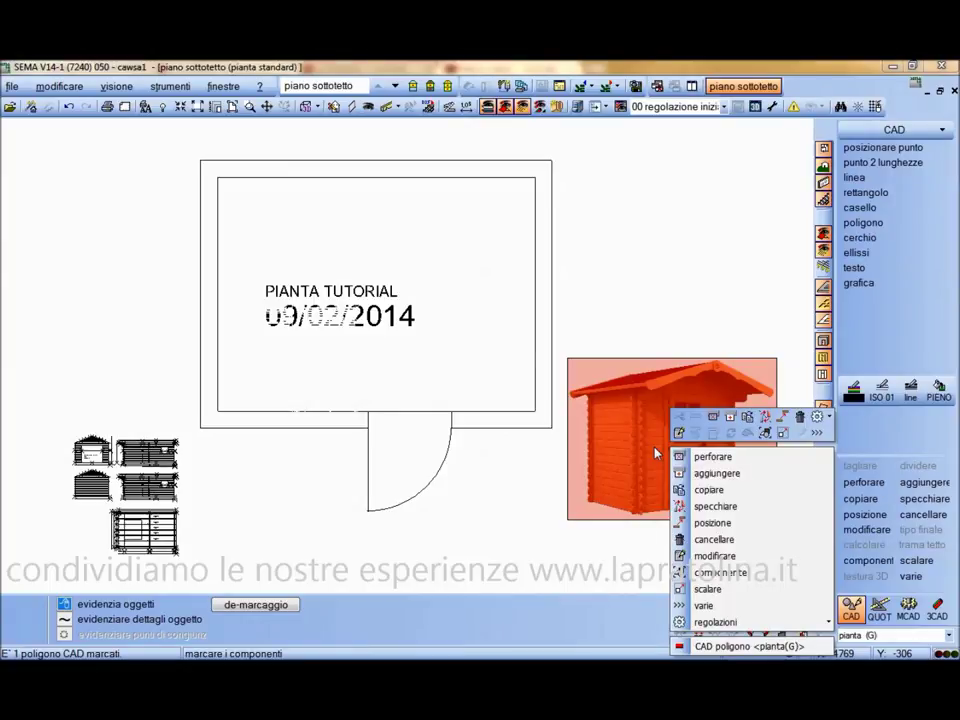
Mirror a copy of the shed picture vertically, directly above the original.
{"action": "left_click", "coordinate": [715, 506]}
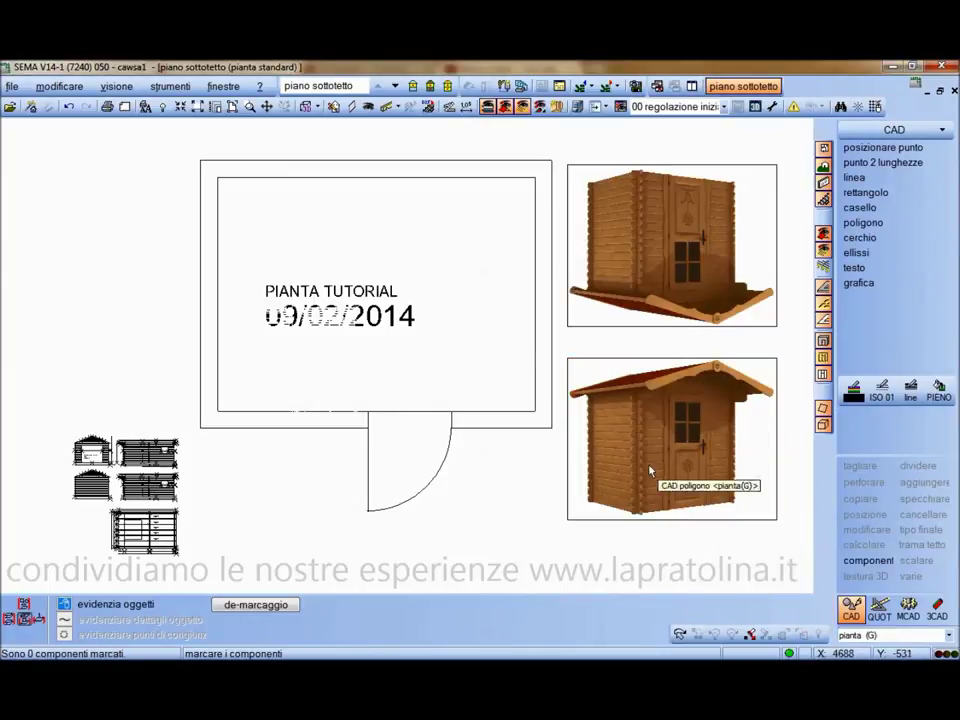